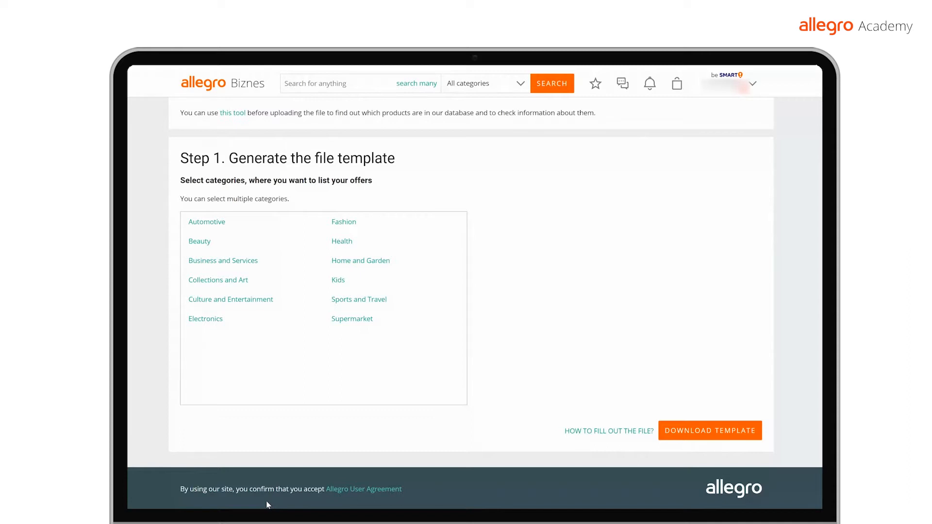
- Add the Kids - Toys categories Building Toys and Dolls and Accessories, and download the offer file template
left_click(337, 280)
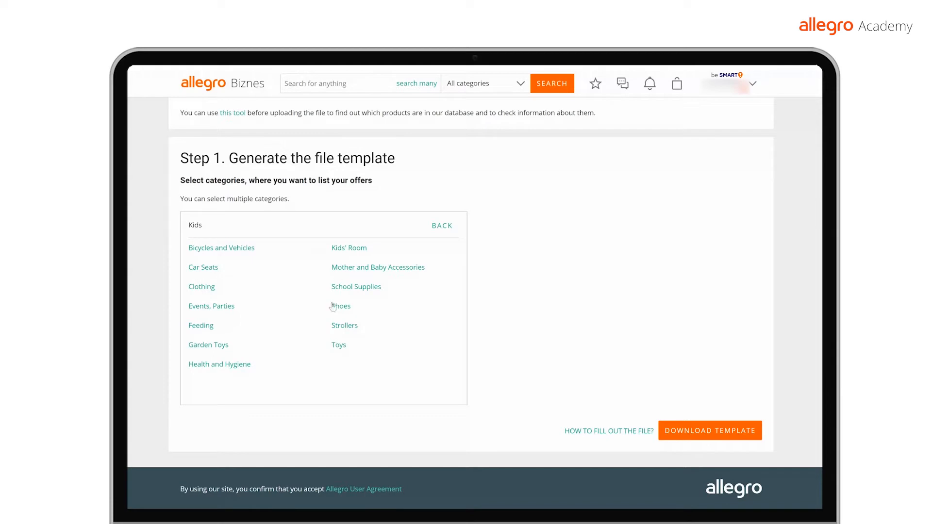
left_click(336, 345)
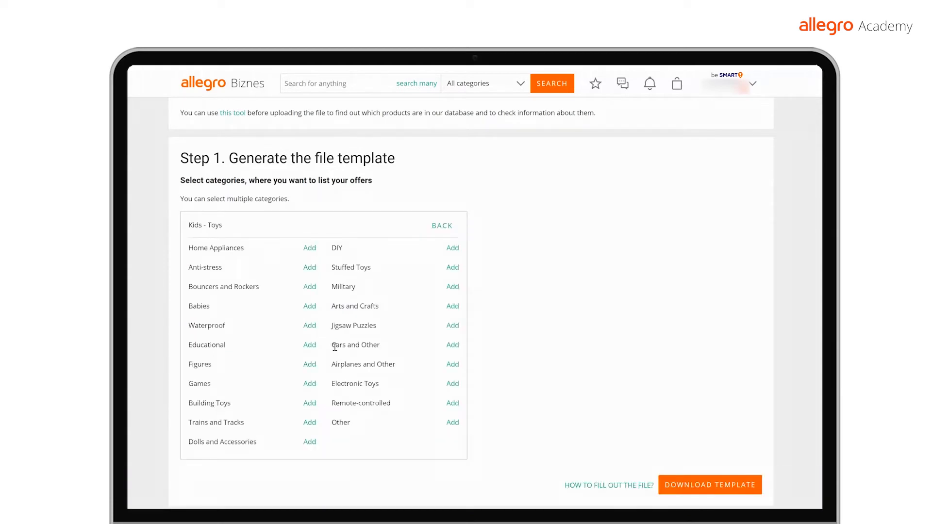
left_click(308, 402)
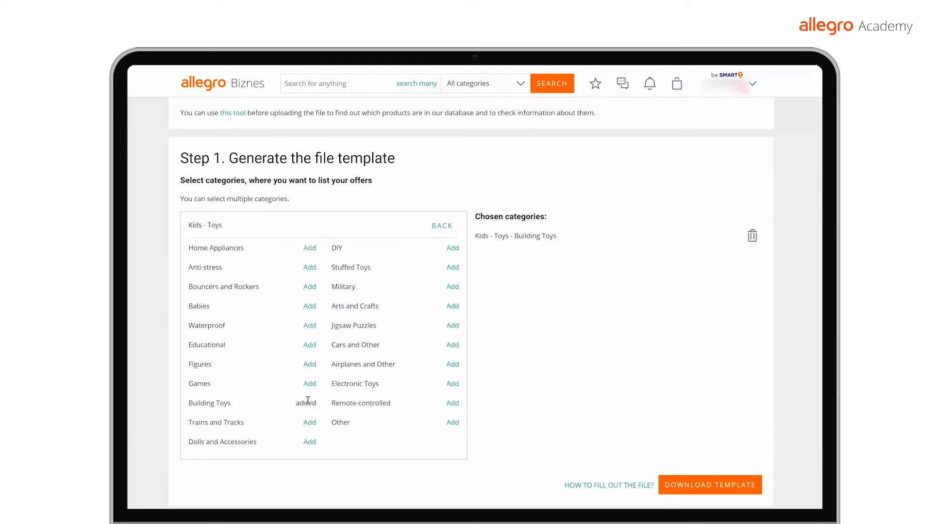
left_click(310, 441)
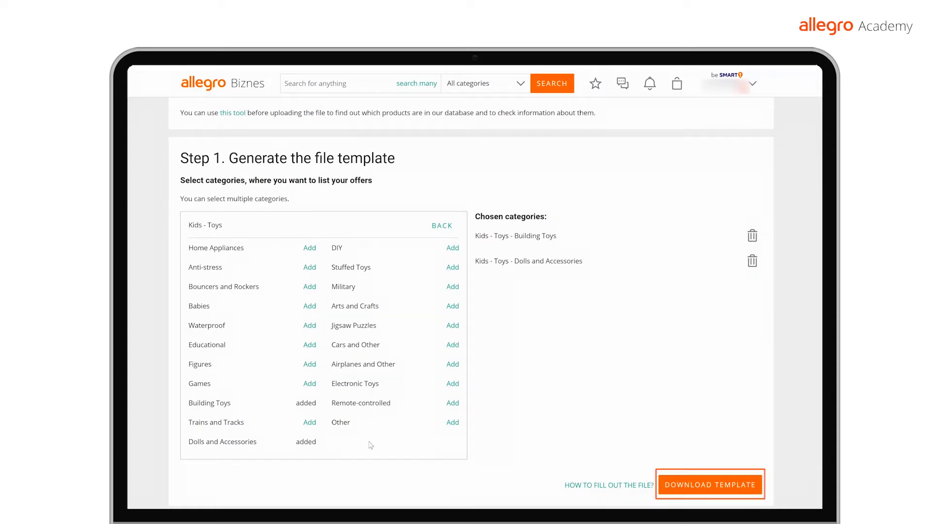
left_click(717, 485)
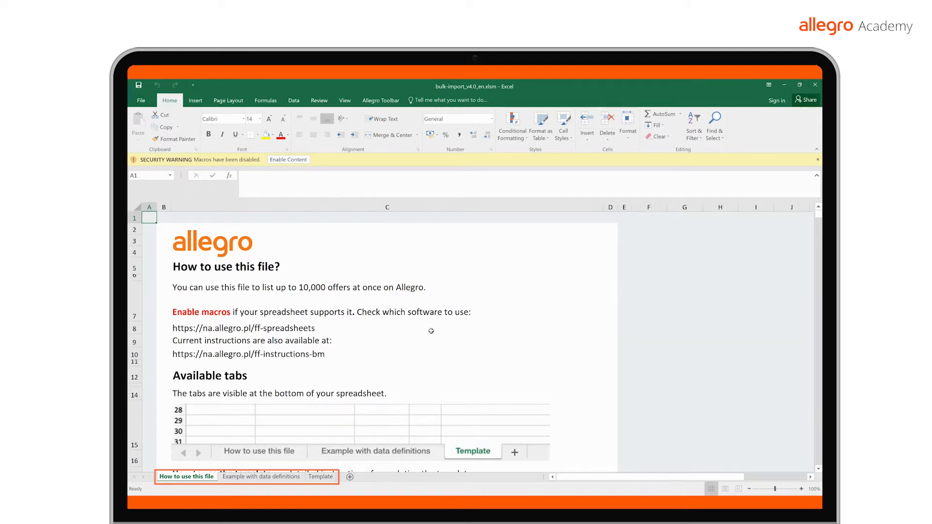
- Review the example data sheet and the Template sheet's column groups from Basic Information to Product features
left_click(258, 477)
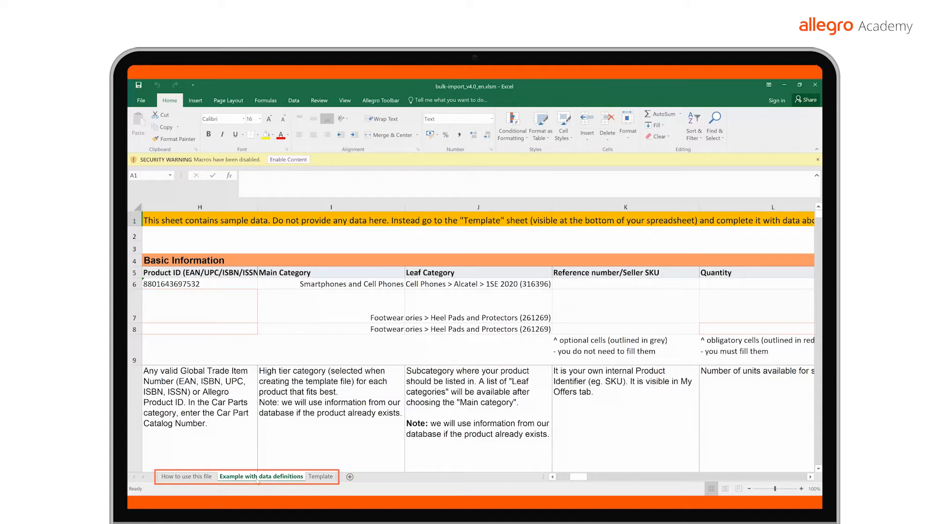
left_click(319, 477)
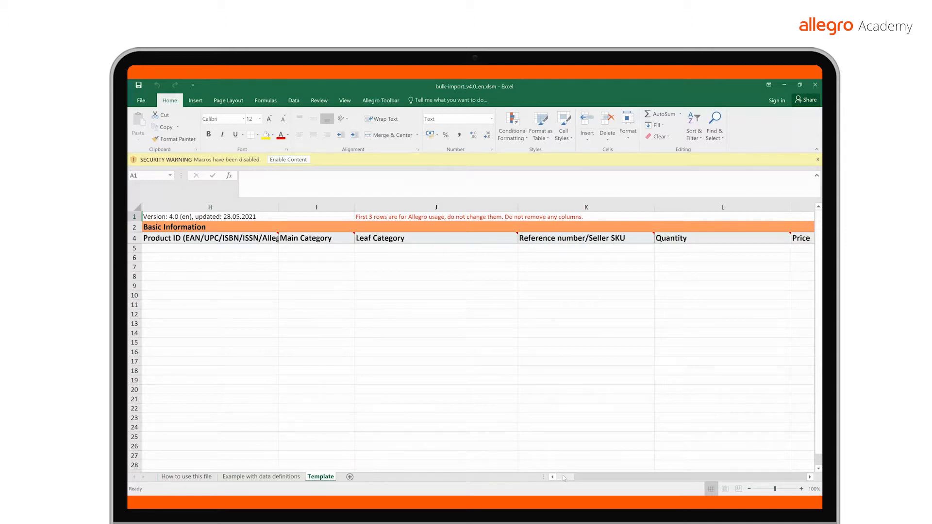
left_click_drag(564, 478, 655, 479)
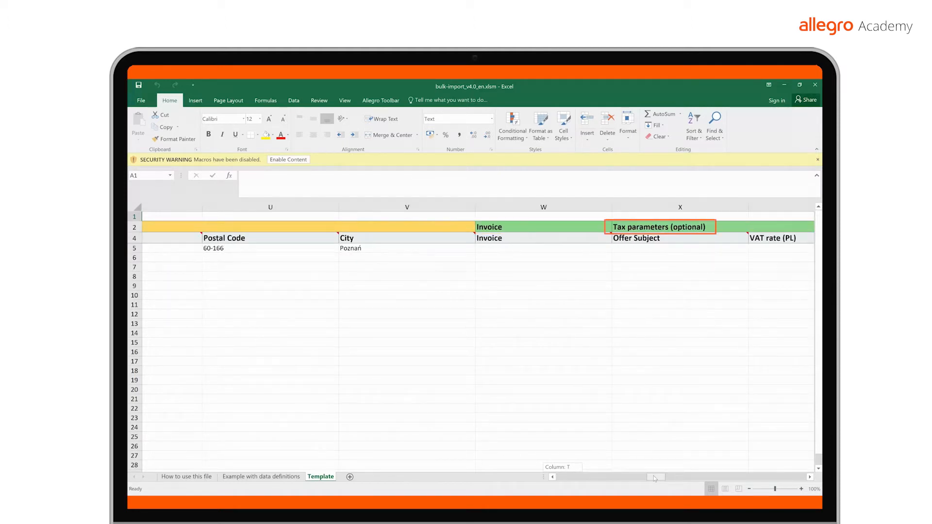
left_click_drag(655, 478, 685, 477)
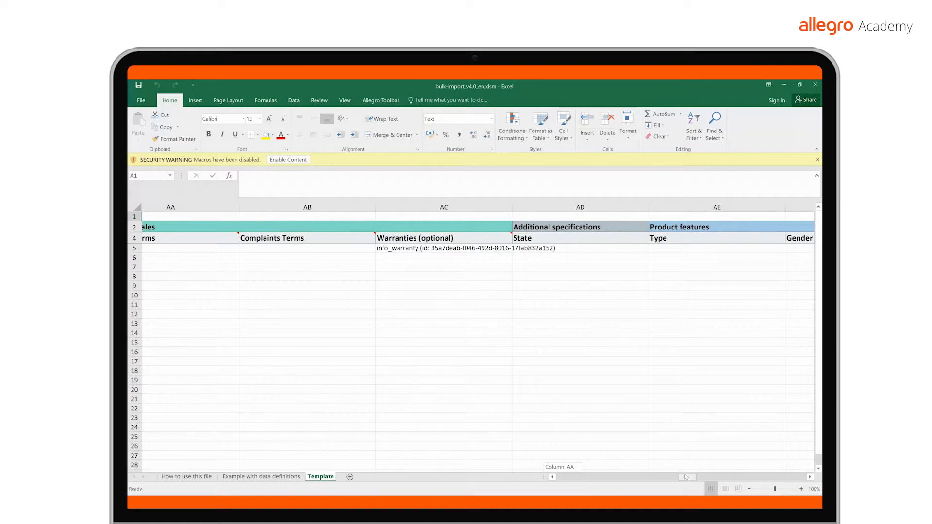
left_click_drag(685, 477, 563, 479)
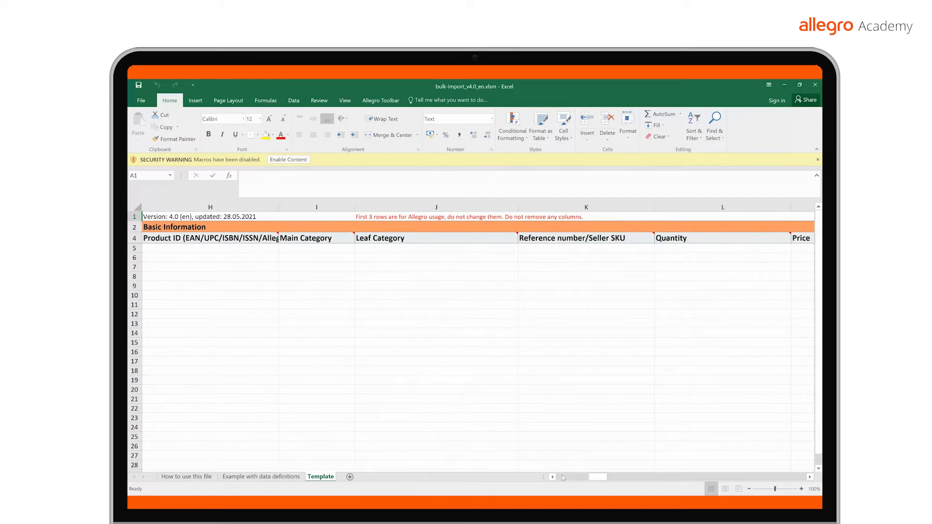
- Inspect the Product ID, Main Category and Leaf Category cells in row 5 and read the Product ID column's comment
left_click(266, 249)
left_click(310, 249)
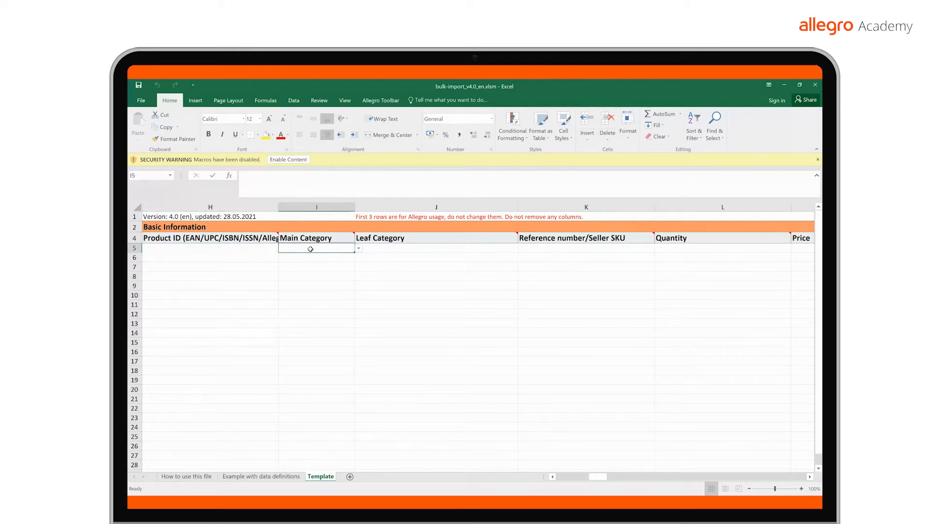
left_click(382, 247)
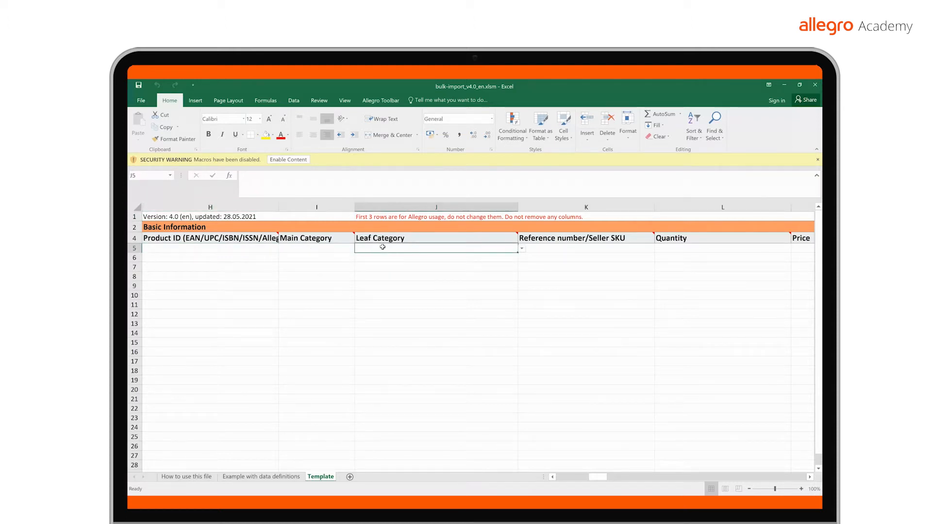
mouse_move(262, 239)
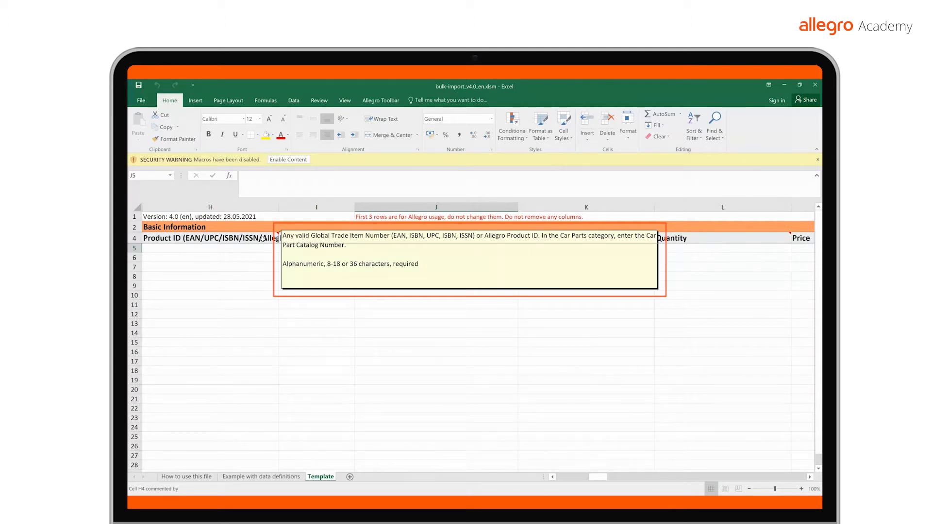
- Read the How to use this file sheet's guidance on obligatory, optional and skipped cells
left_click(197, 477)
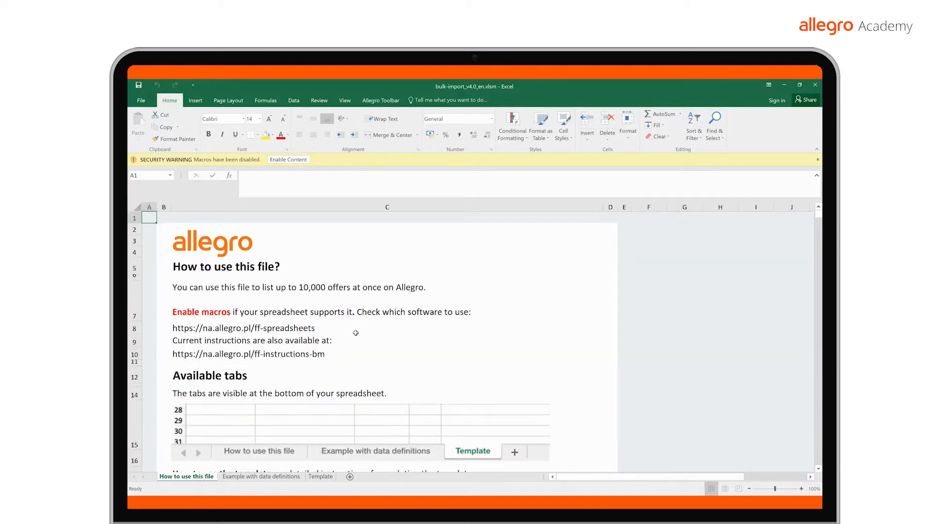
scroll(357, 331, "down", 6)
scroll(357, 331, "down", 1)
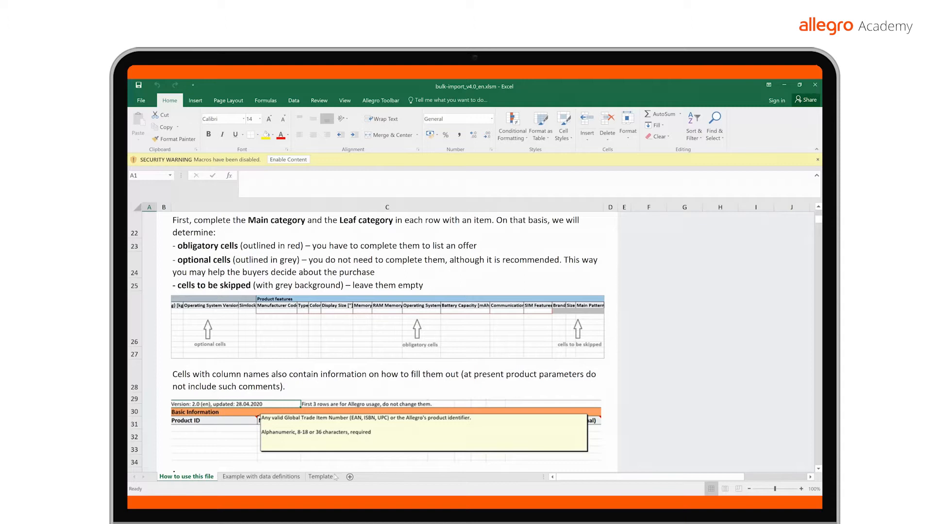
- On the Template sheet, set the Main Category in row 5 to Building Toys
left_click(318, 476)
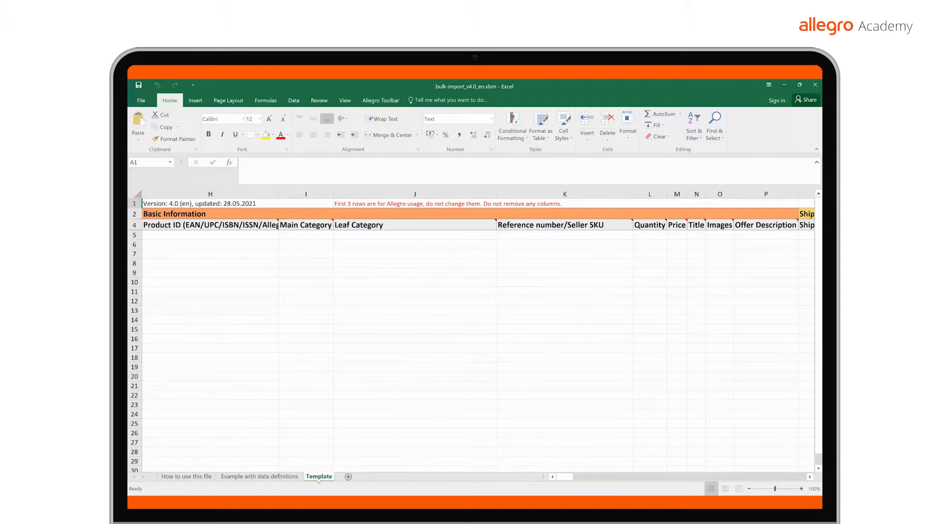
left_click(294, 235)
left_click(338, 235)
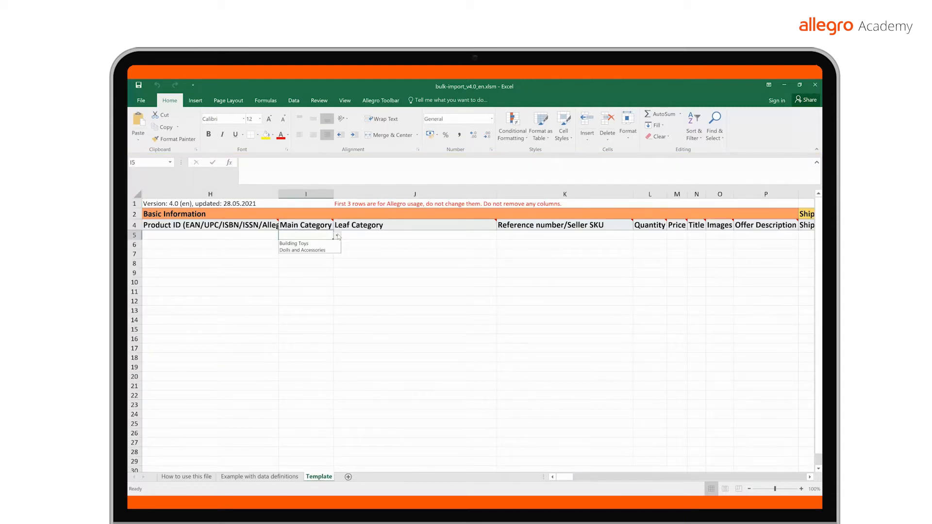
left_click(296, 243)
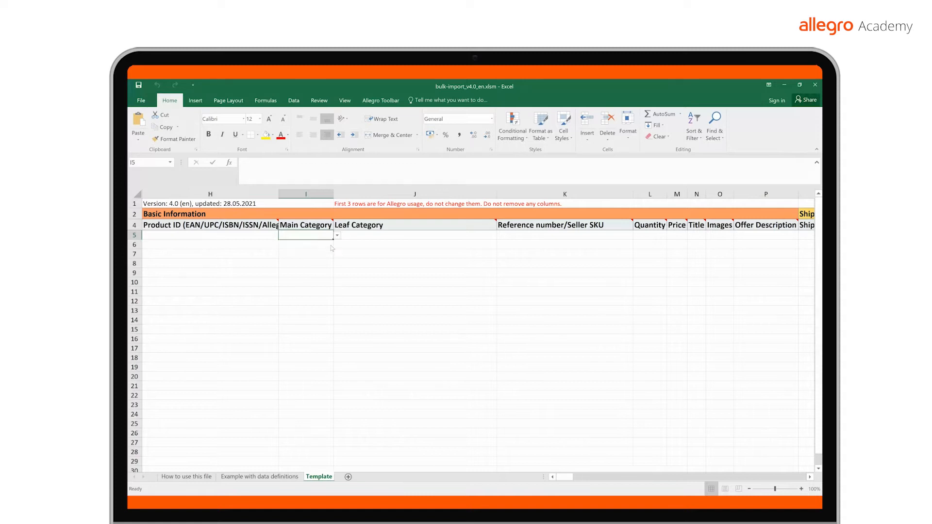
- Set the Leaf Category in row 5 to Building Toys > Wooden Blocks (46097)
left_click(396, 238)
left_click(501, 236)
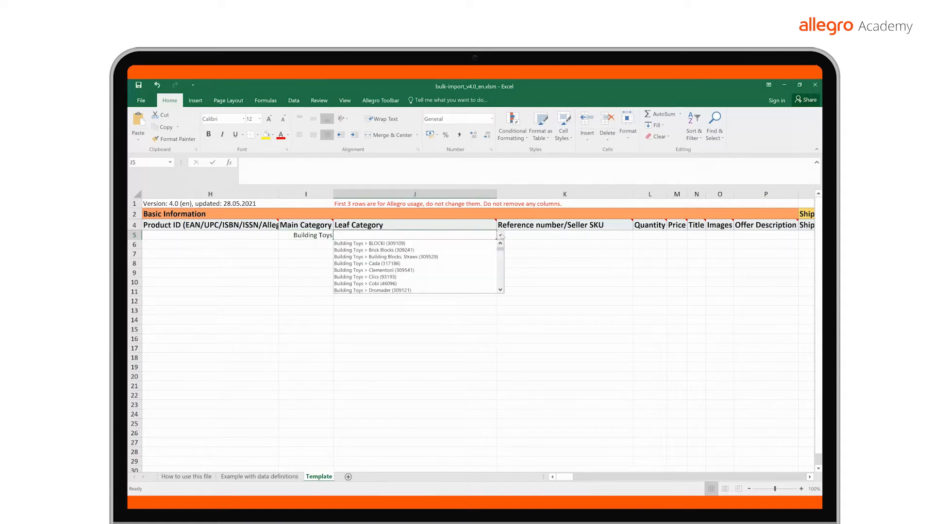
left_click(500, 290)
left_click(500, 290)
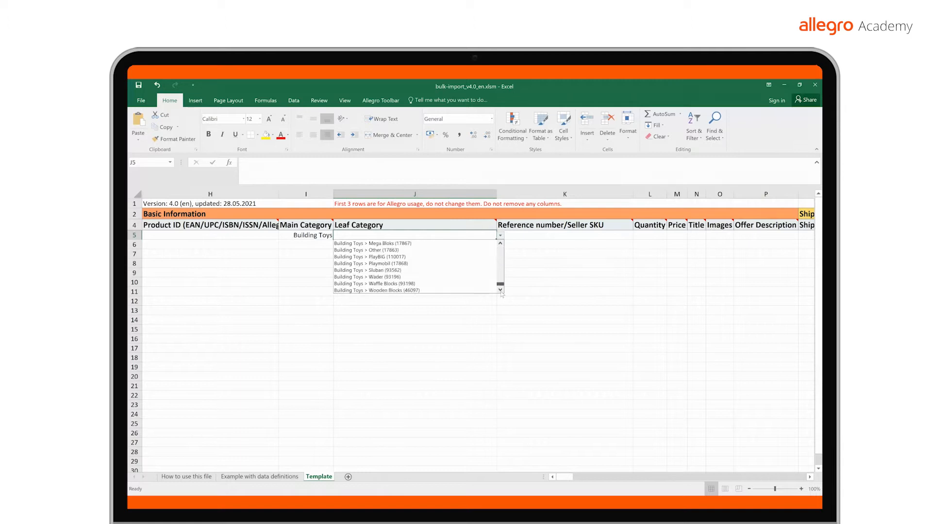
left_click(486, 290)
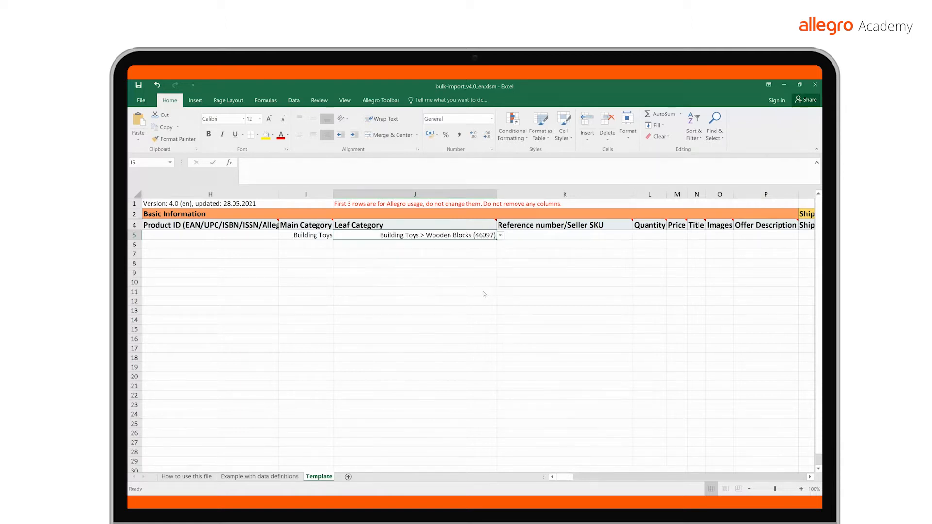
left_click(235, 237)
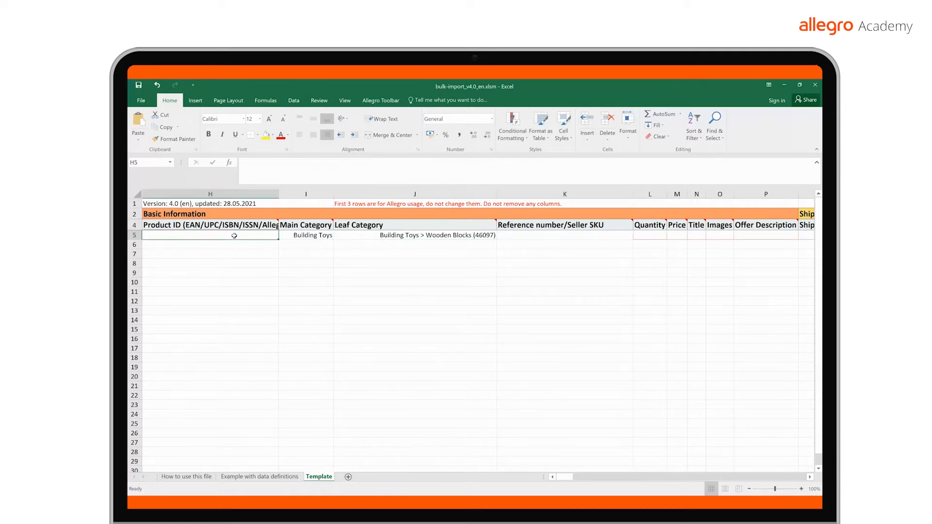
type("590")
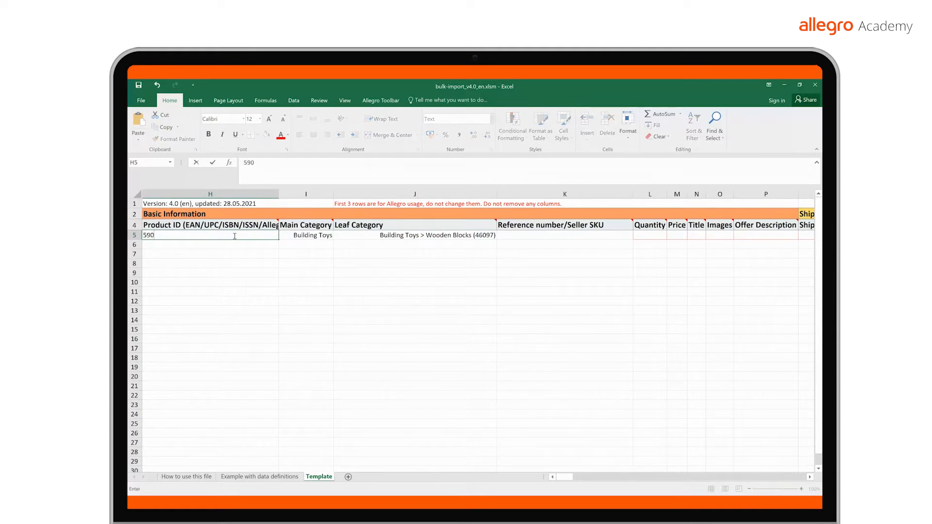
type("3769970629")
key("Tab")
- Enter KL59675 as the Reference number/Seller SKU in row 5
key("Tab")
key("Tab")
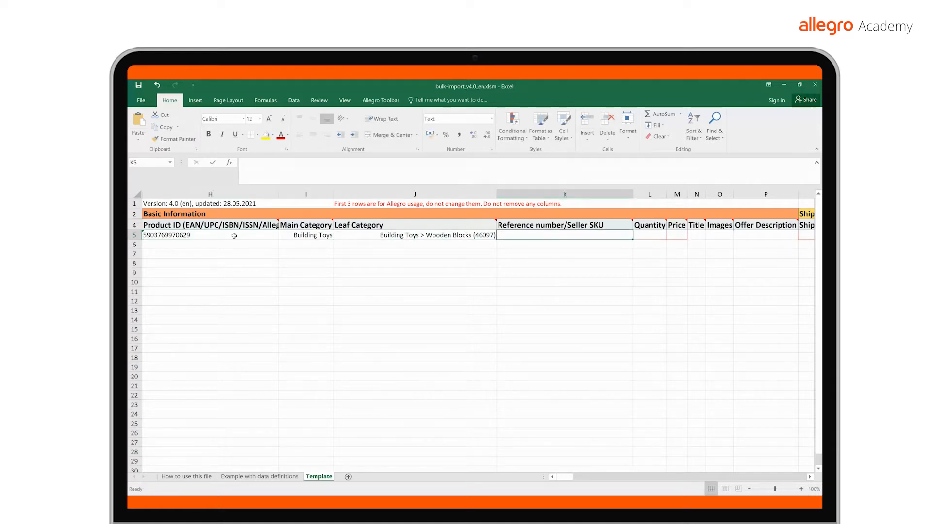
type("KL5")
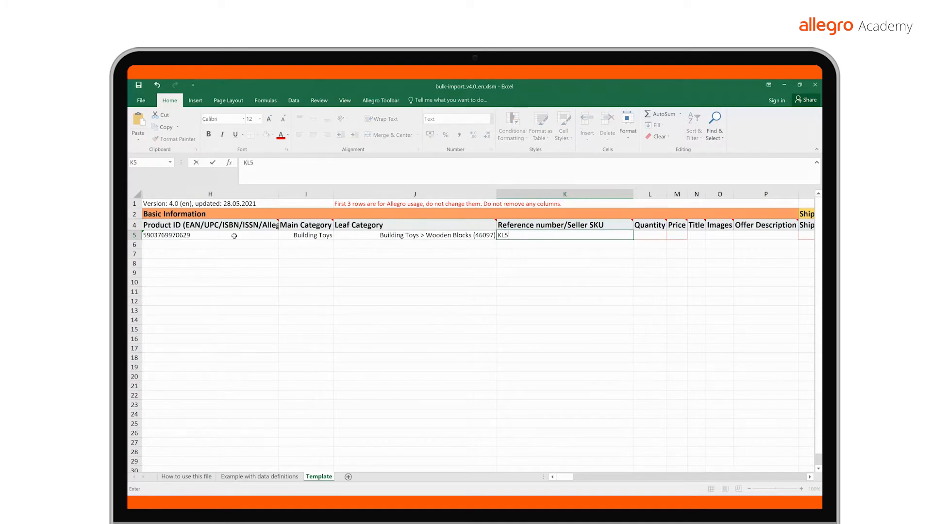
type("9675")
- Set the offer's Quantity to 500 and its Price to 120 in row 5
left_click(651, 235)
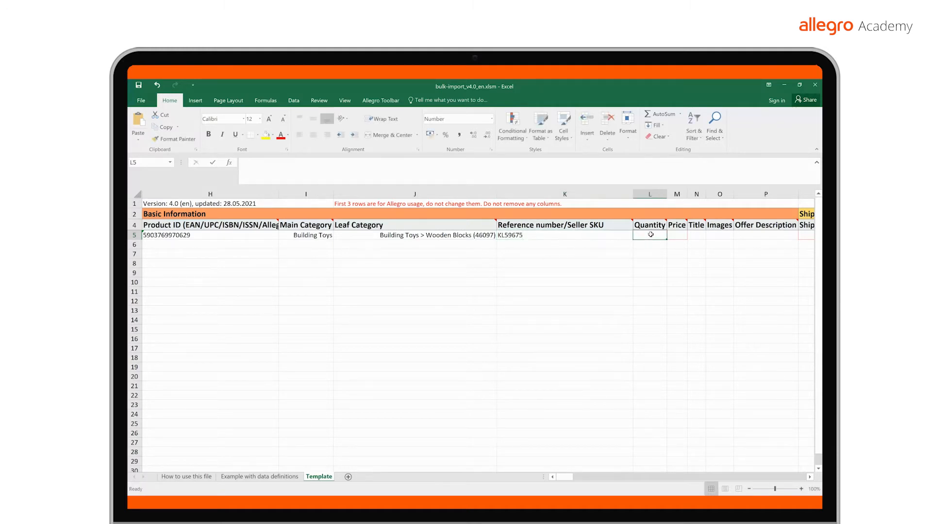
type("500")
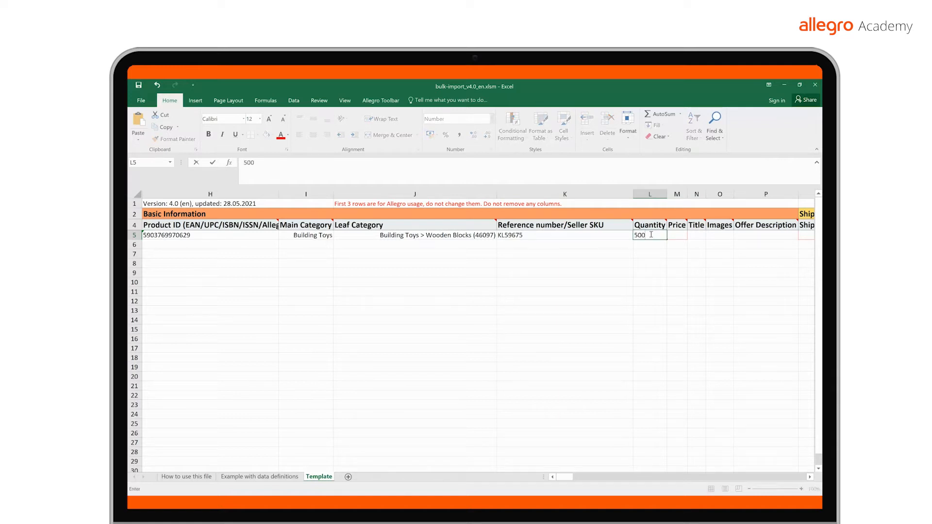
left_click(685, 236)
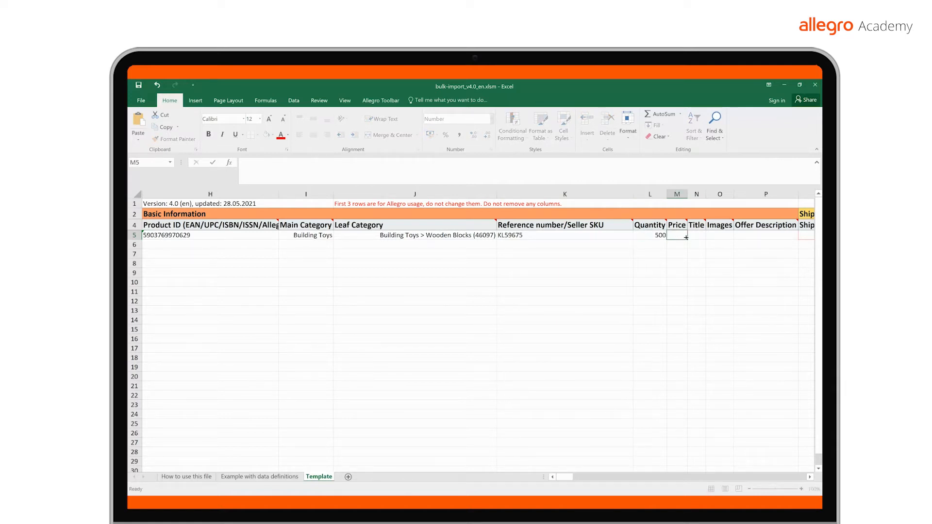
type("120")
- Enter the Offer Description "<h1>To jest przykładowy opis.</h1>" in row 5, with the text wrapped in h1 heading tags
left_click_drag(568, 480, 611, 480)
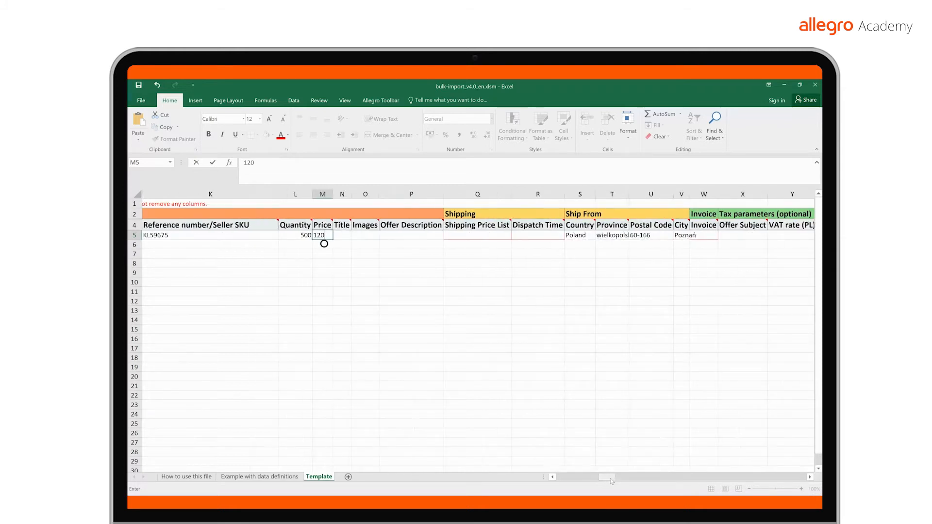
left_click(430, 236)
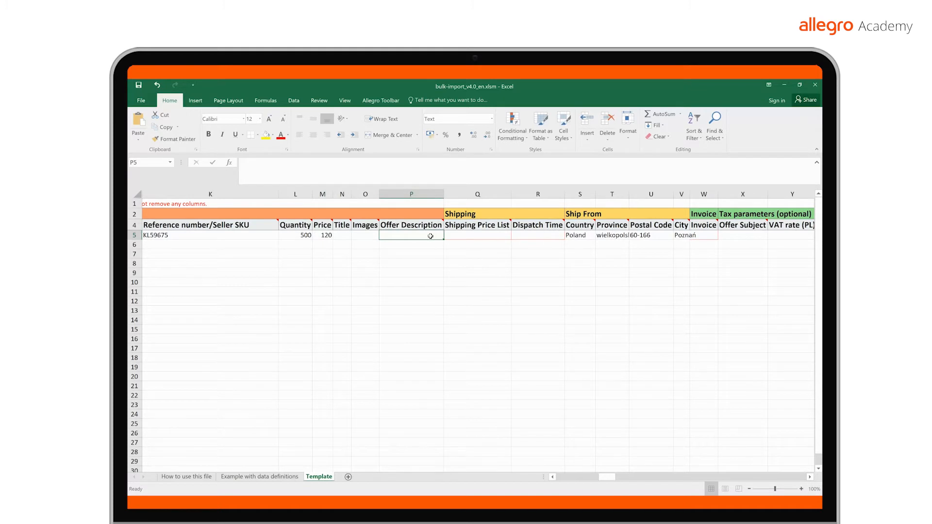
type("To jest p")
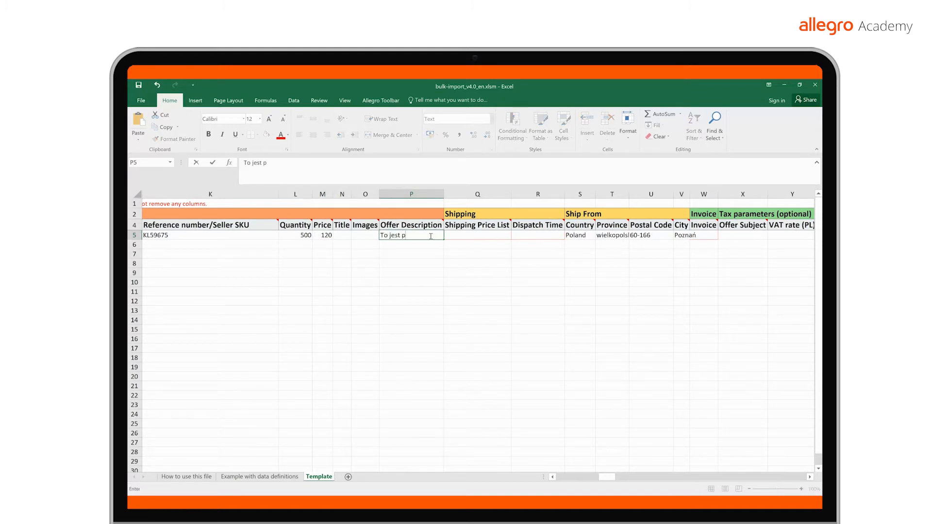
type("rzykładowy opis.")
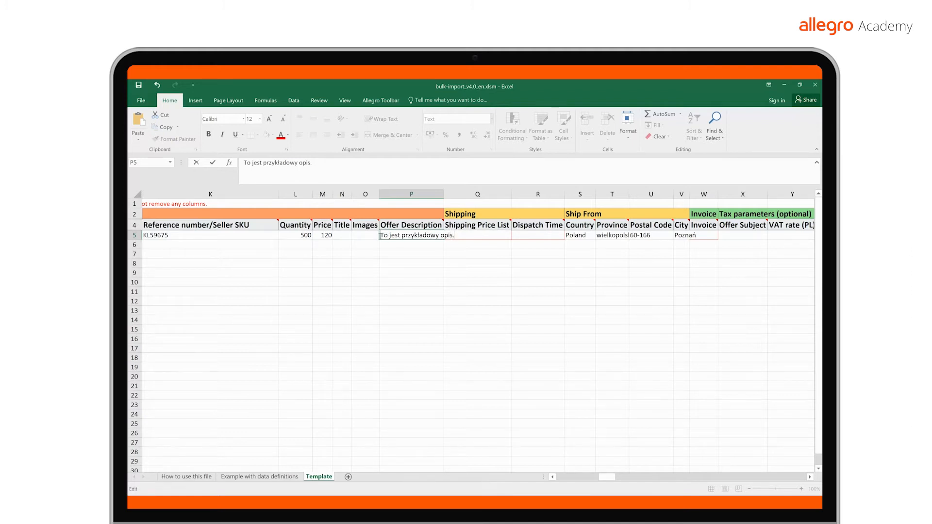
left_click(379, 236)
type("<h1>")
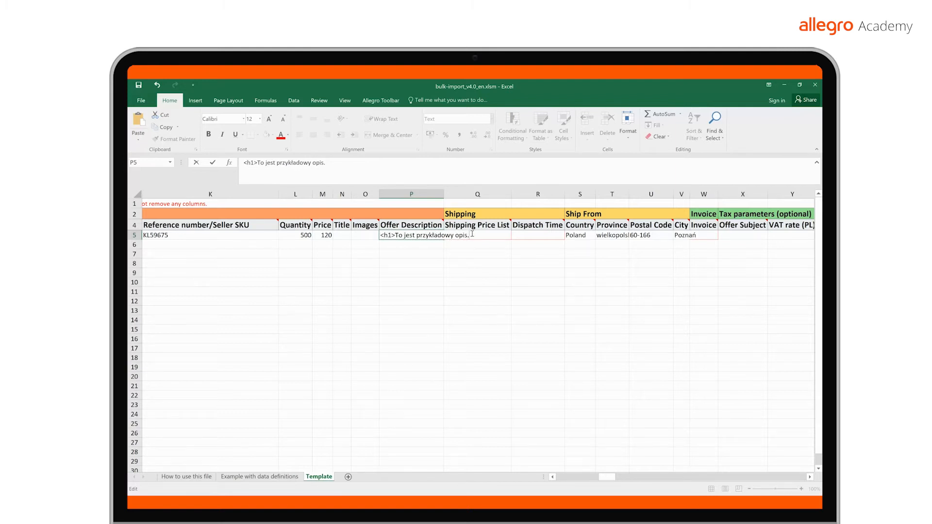
type("/h1>")
- Choose the "nowy cennik" Shipping Price List and a Dispatch Time of 24h (1 day) for the offer in row 5
left_click(473, 235)
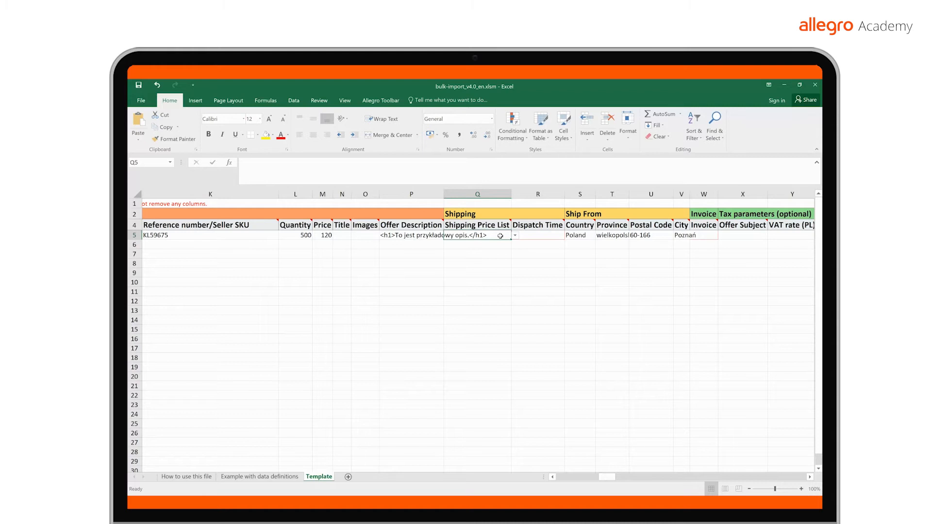
left_click(516, 237)
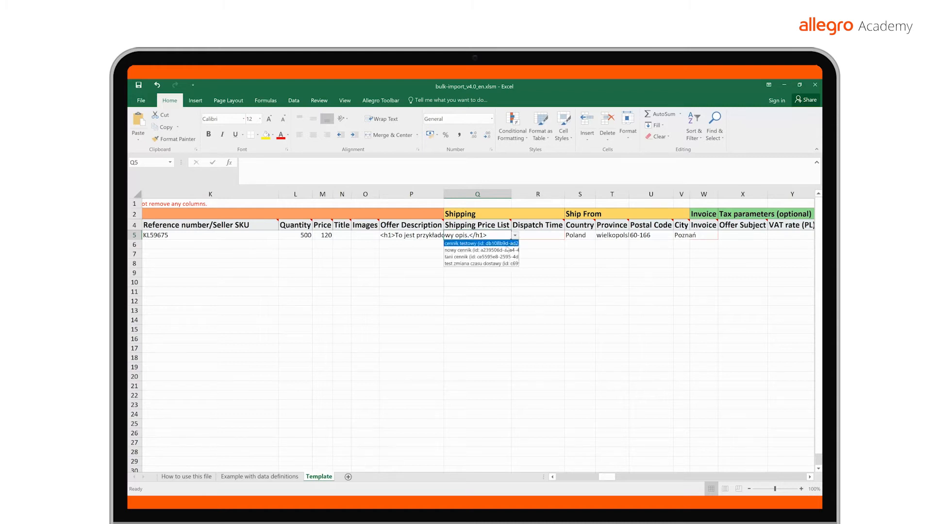
left_click(506, 251)
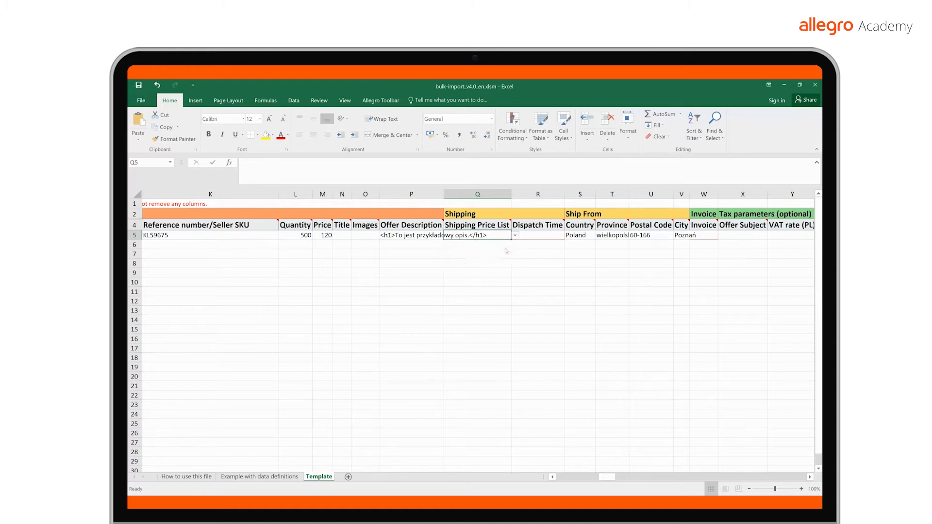
left_click(553, 236)
left_click(567, 236)
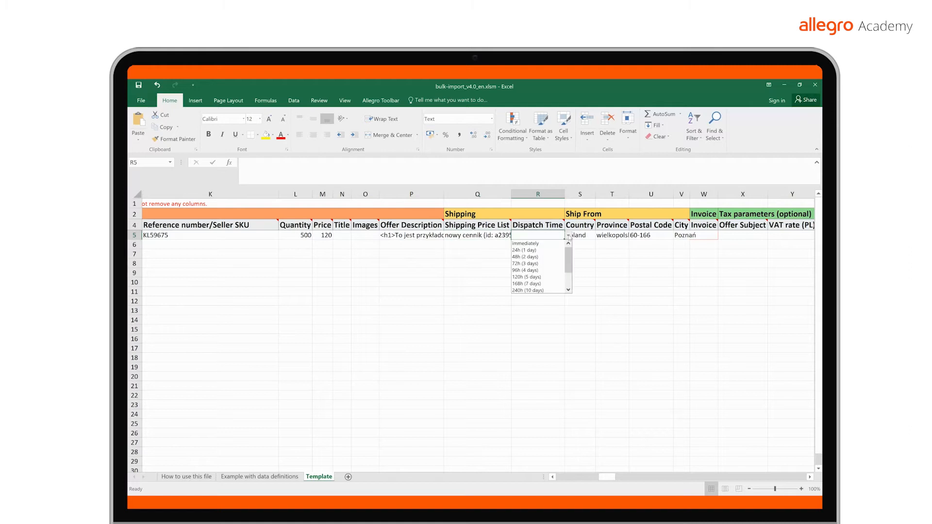
left_click(551, 250)
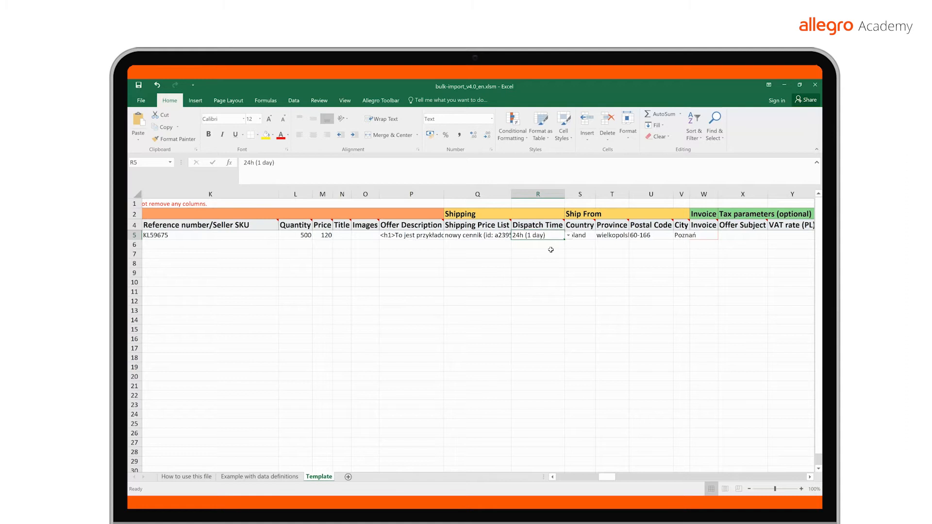
- Check the prefilled Ship From details in row 5 and set Invoice to "I do not issue invoice"
key("Tab")
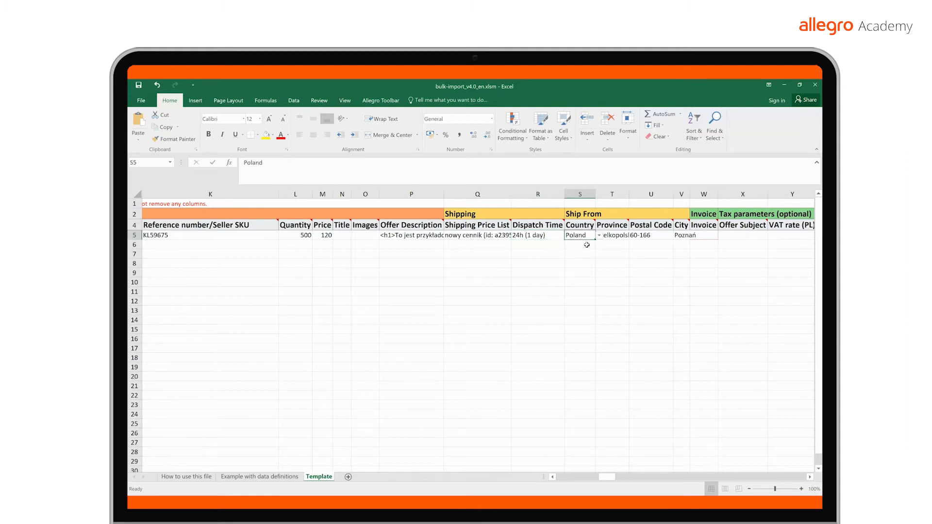
key("Tab")
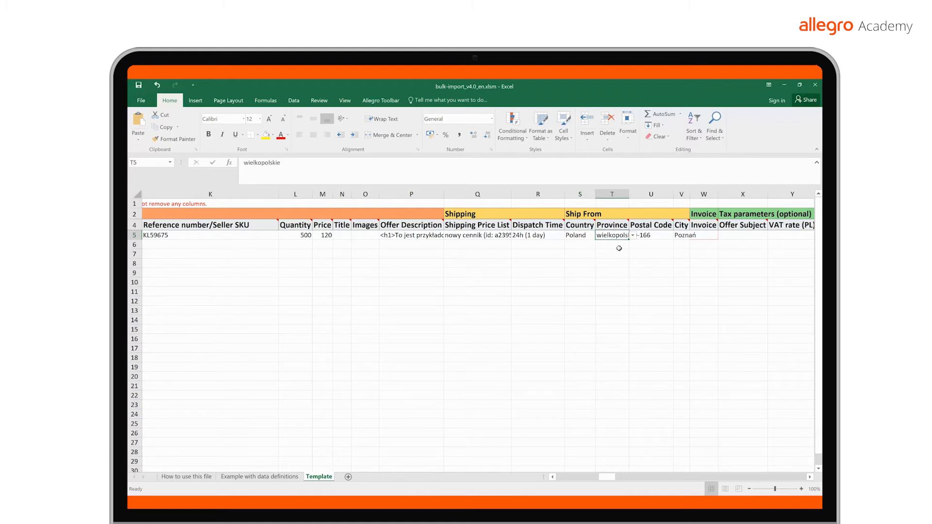
key("Tab")
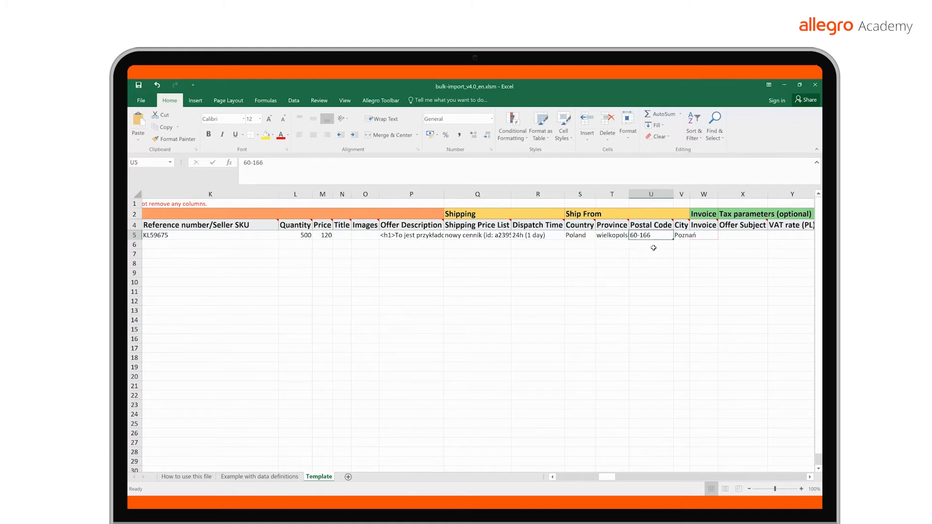
key("Tab")
key("Tab")
left_click(722, 235)
left_click(718, 244)
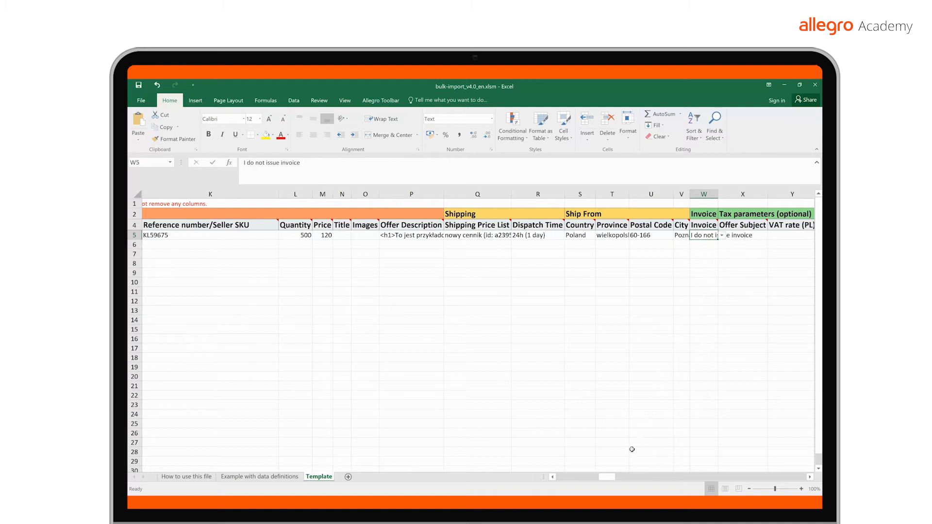
- Set row 5's Returns Terms to "regulamin zwrotów" and its Complaints Terms to "regulamin reklamacji"
left_click_drag(612, 478, 638, 482)
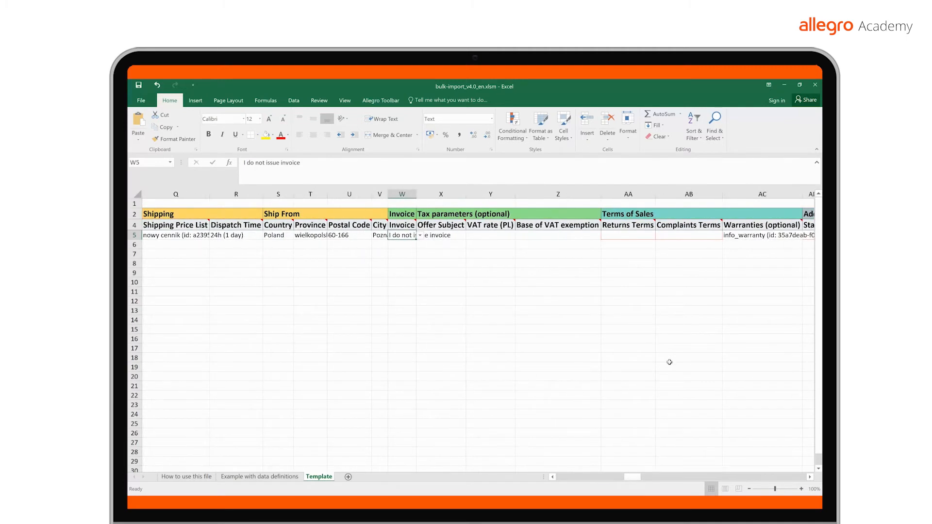
left_click(648, 236)
left_click(659, 236)
left_click(631, 244)
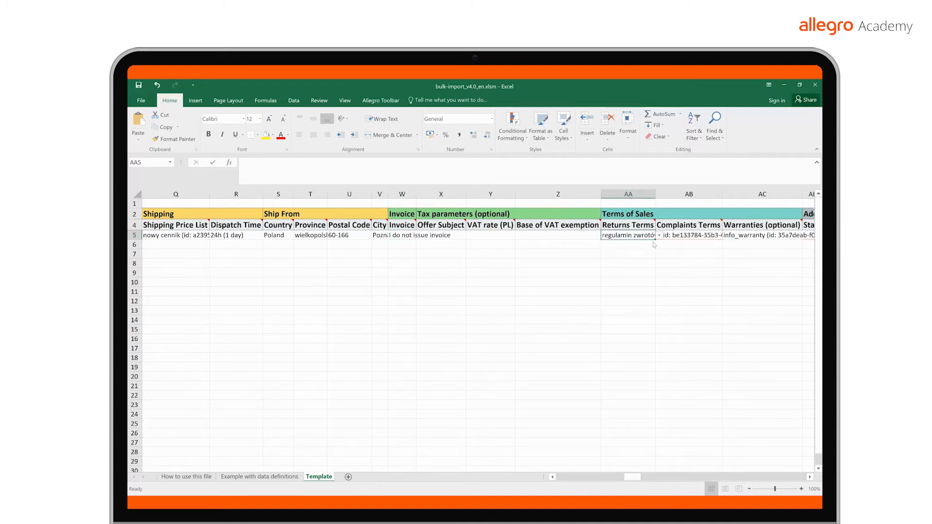
left_click(703, 235)
left_click(726, 235)
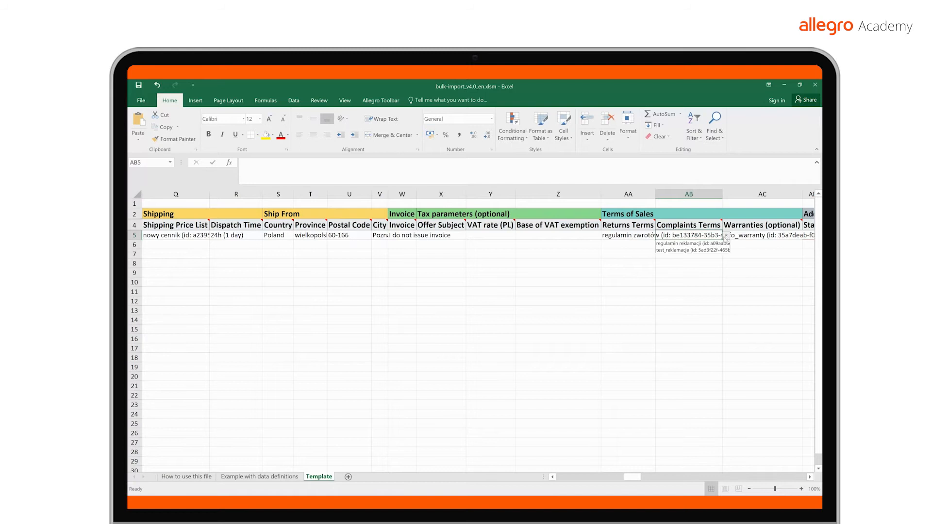
left_click(692, 243)
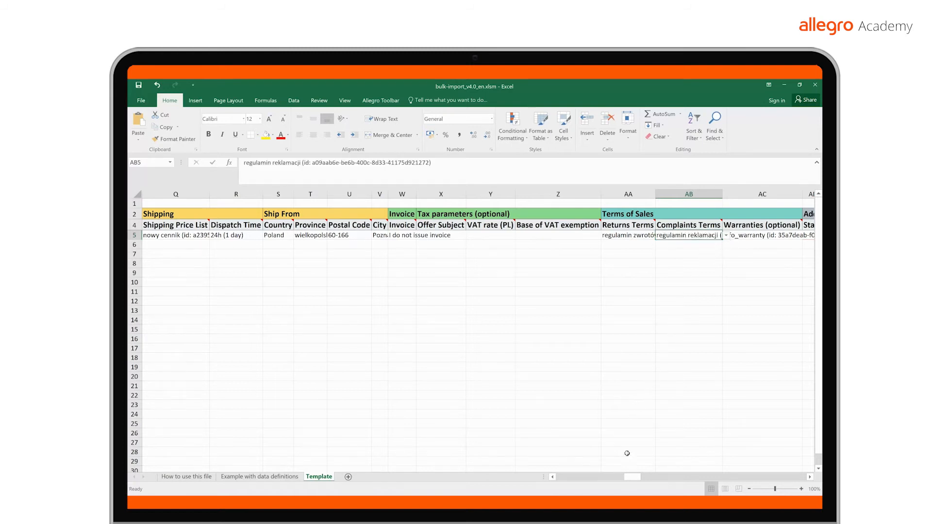
- Set the offer's State to New in row 5
left_click_drag(632, 477, 658, 477)
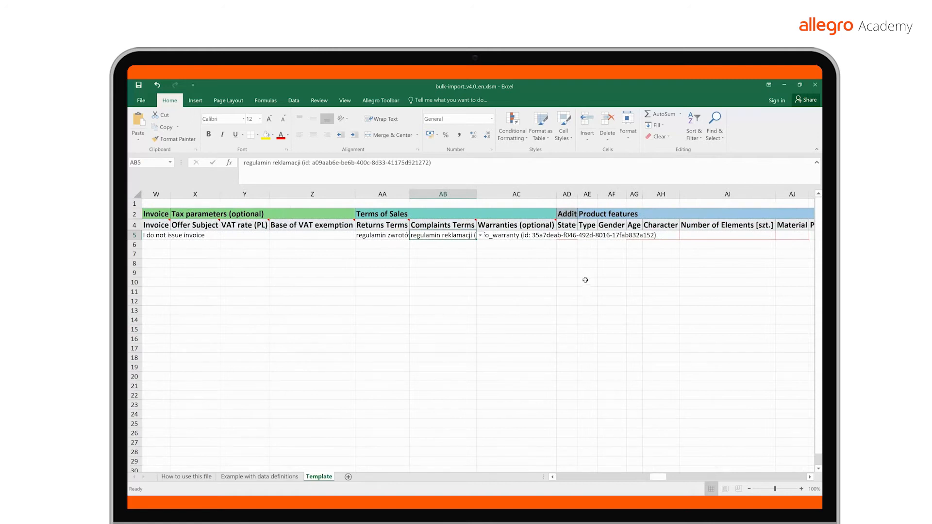
left_click(566, 234)
left_click(581, 236)
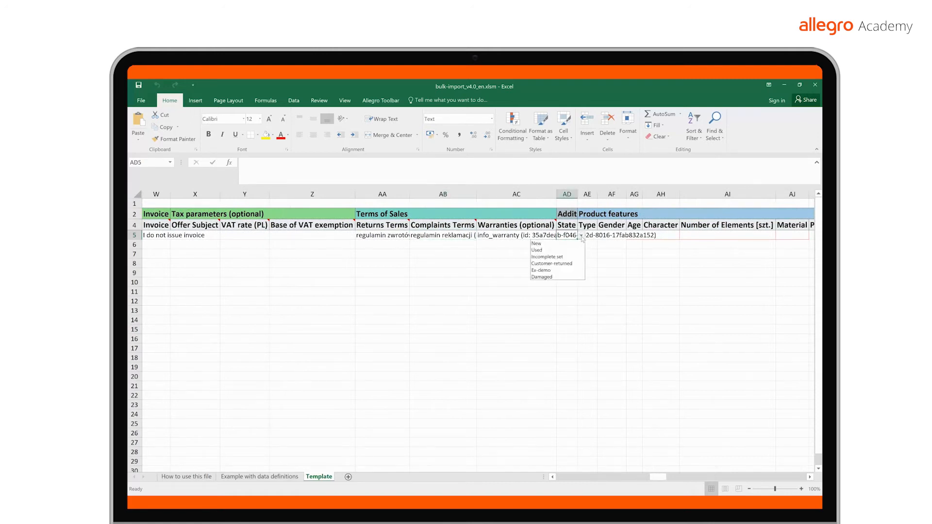
left_click(574, 244)
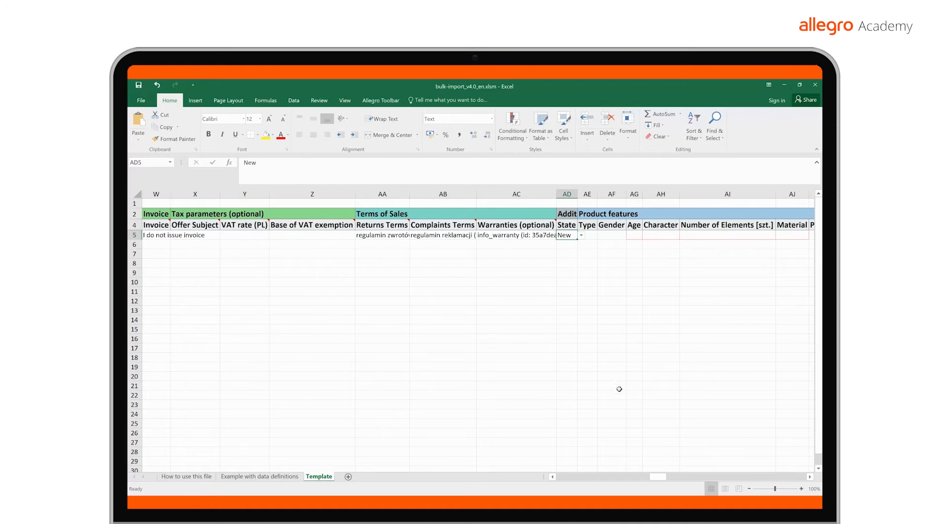
- Save only the Template sheet to the Documents folder as offers_listing in CSV (Comma delimited) format, keeping that format
left_click_drag(659, 478, 561, 480)
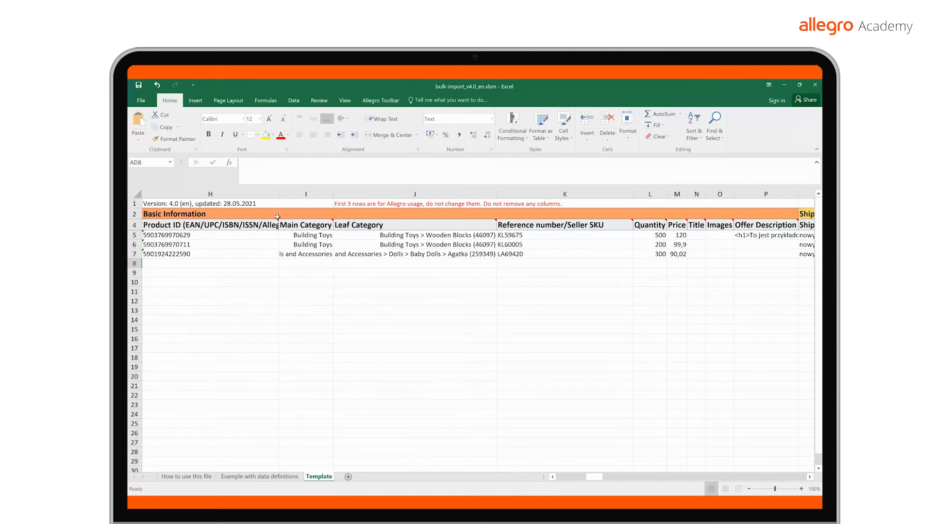
left_click(147, 101)
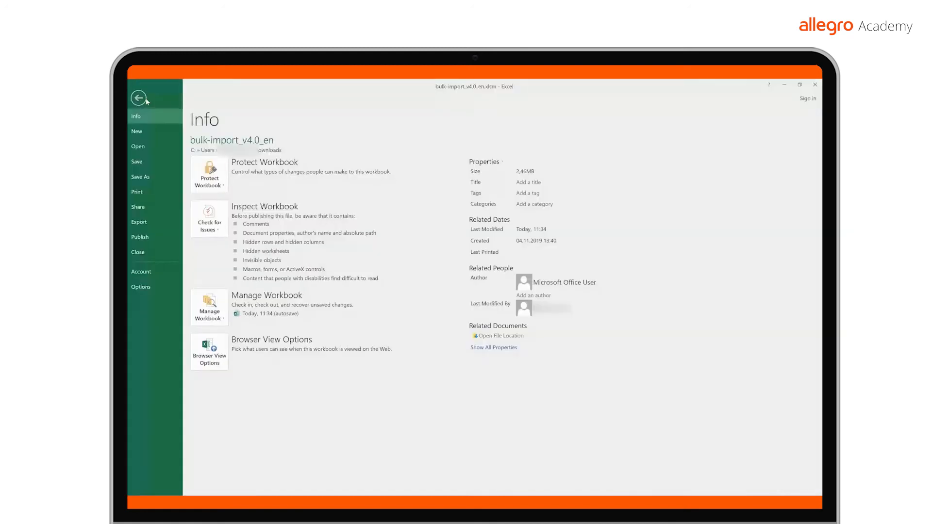
left_click(141, 179)
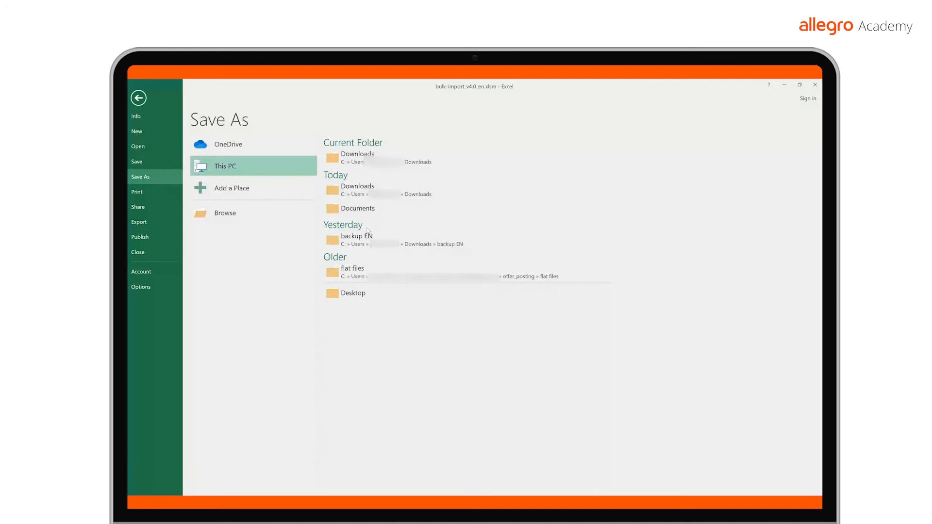
left_click(358, 208)
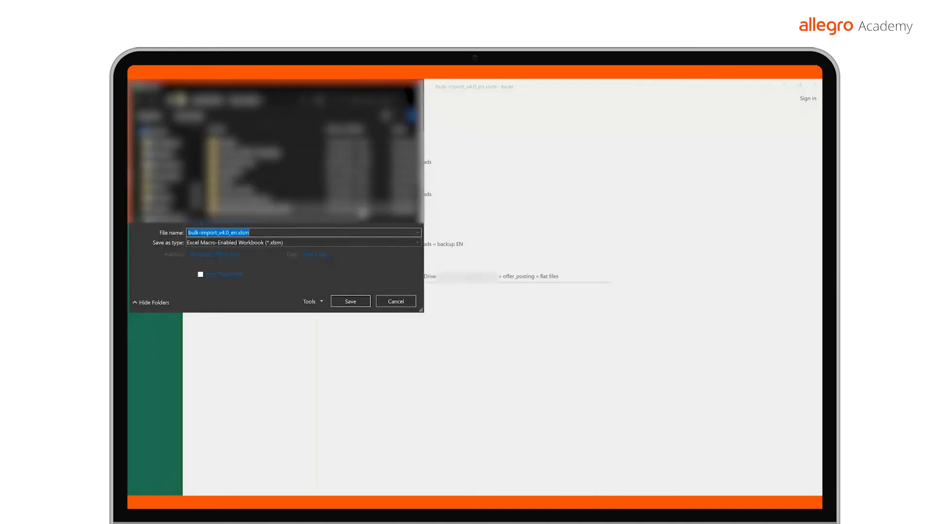
type("offers_listing")
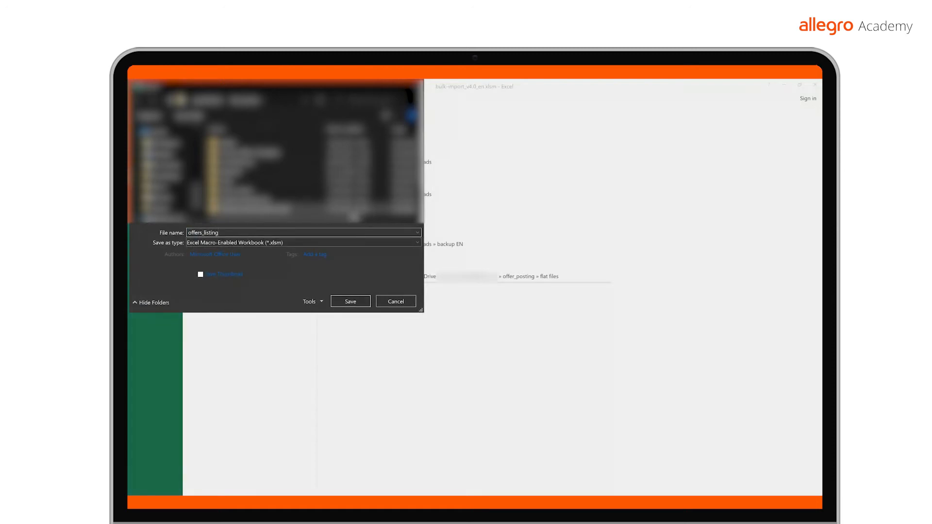
left_click(305, 243)
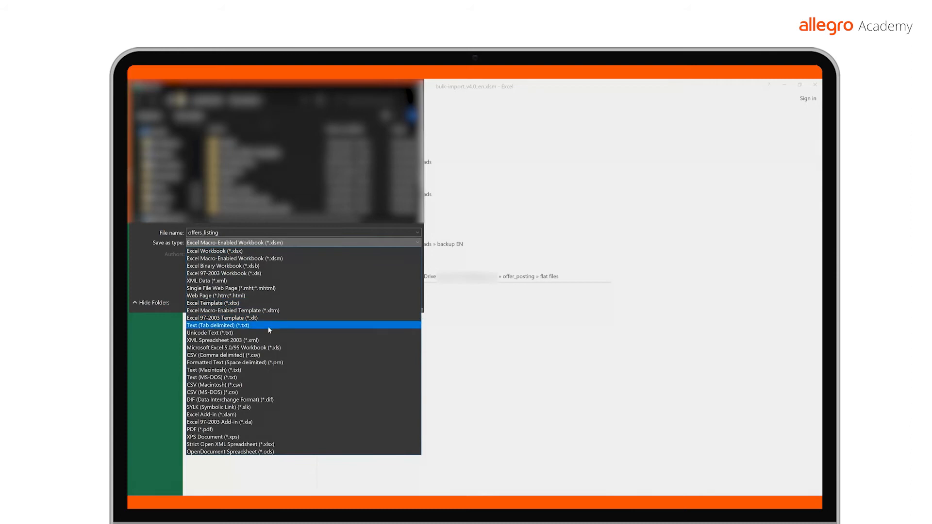
left_click(261, 355)
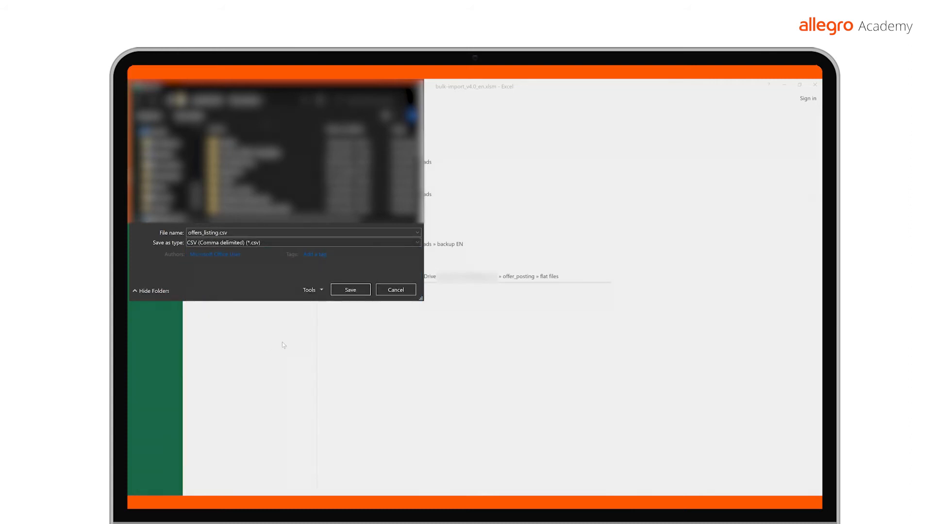
left_click(350, 290)
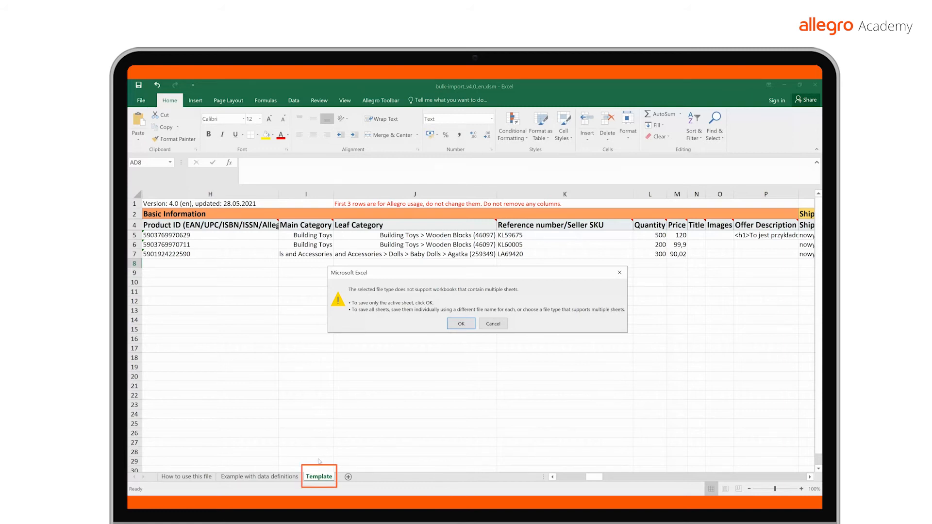
left_click(466, 323)
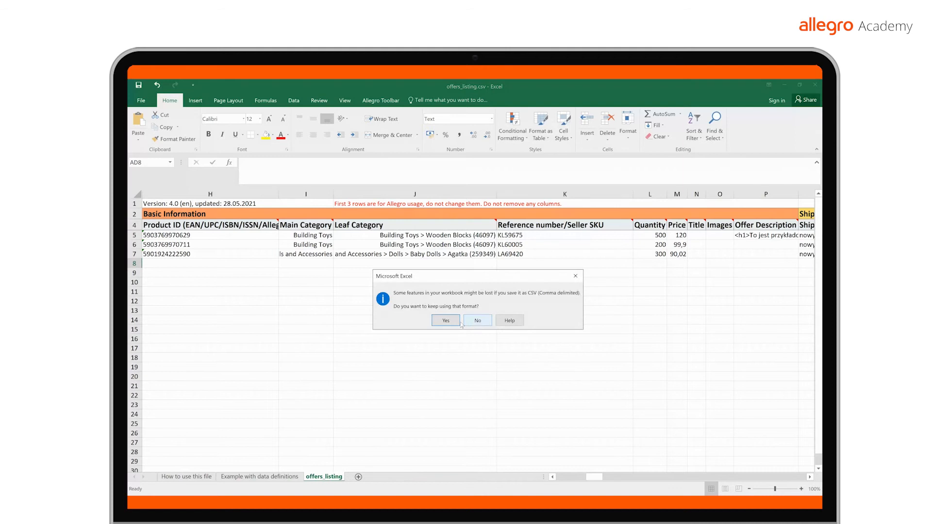
left_click(444, 323)
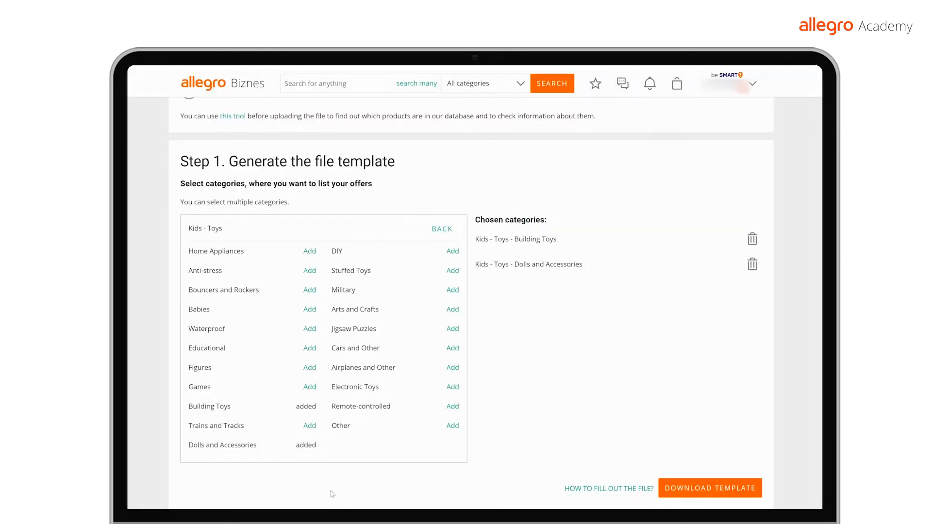
- Switch to Allegro's file upload page, upload offers_listing.csv to list the offers, and dismiss the processing notice
scroll(332, 494, "down", 5)
left_click(335, 420)
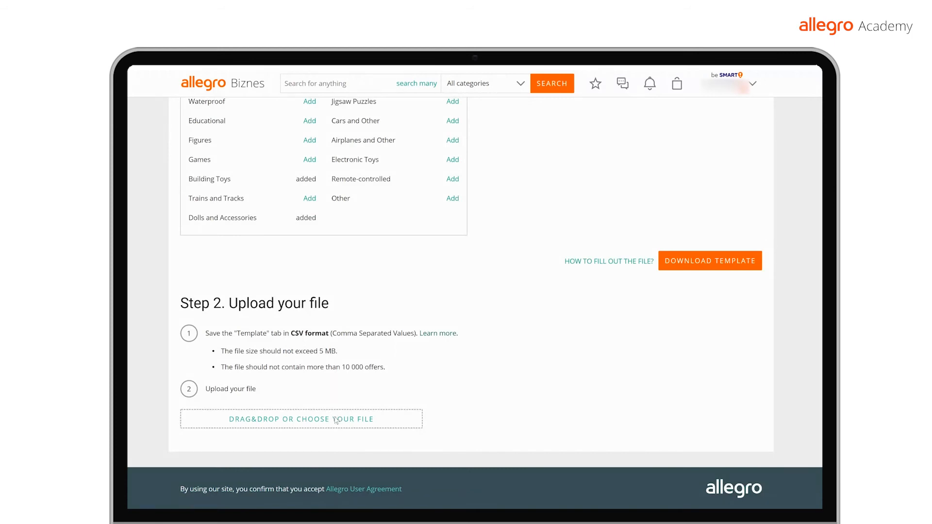
left_click(241, 248)
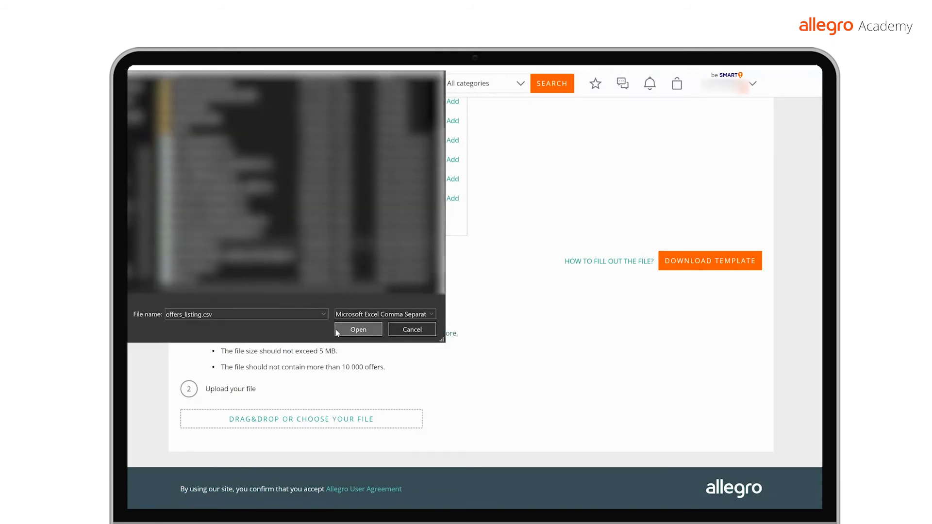
left_click(335, 329)
left_click(710, 488)
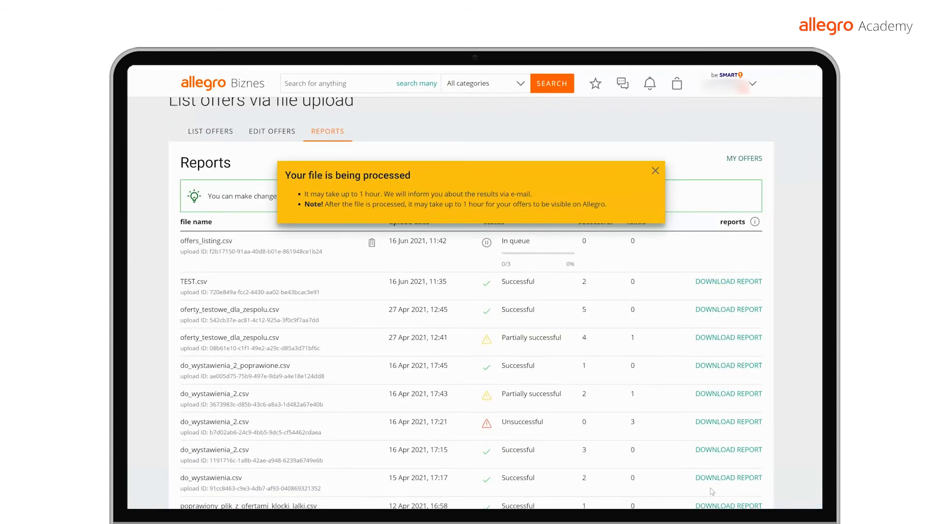
left_click(655, 171)
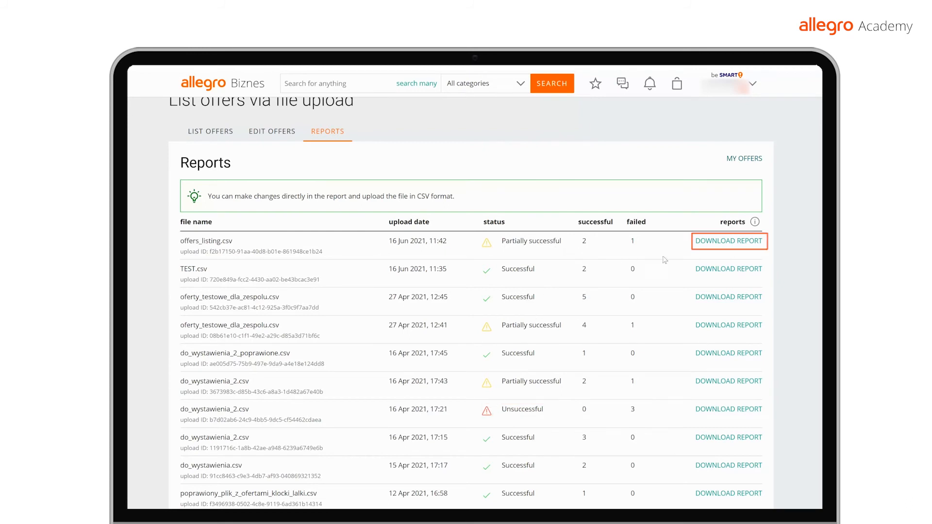
- Download the report for offers_listing.csv and examine the result messages and offer data in rows 5 to 7 in Excel
left_click(720, 247)
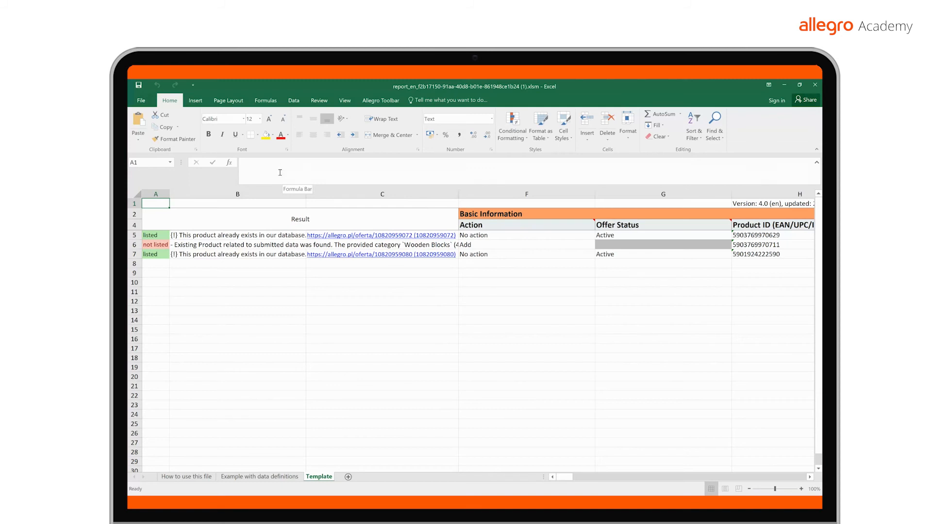
left_click(257, 237)
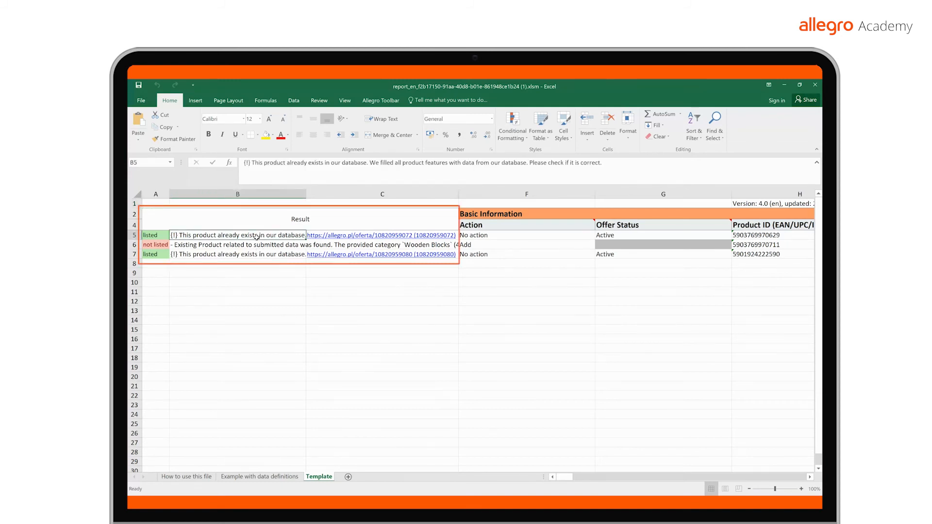
left_click(253, 254)
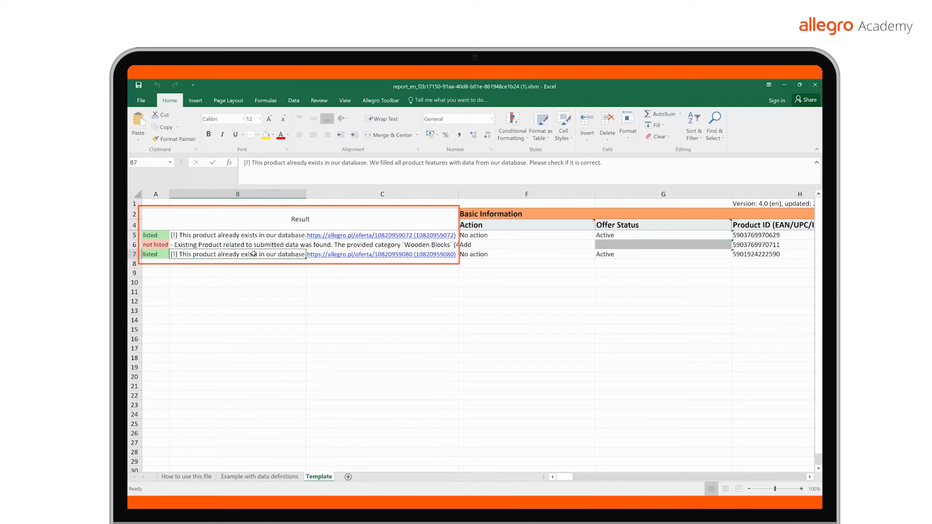
left_click(255, 245)
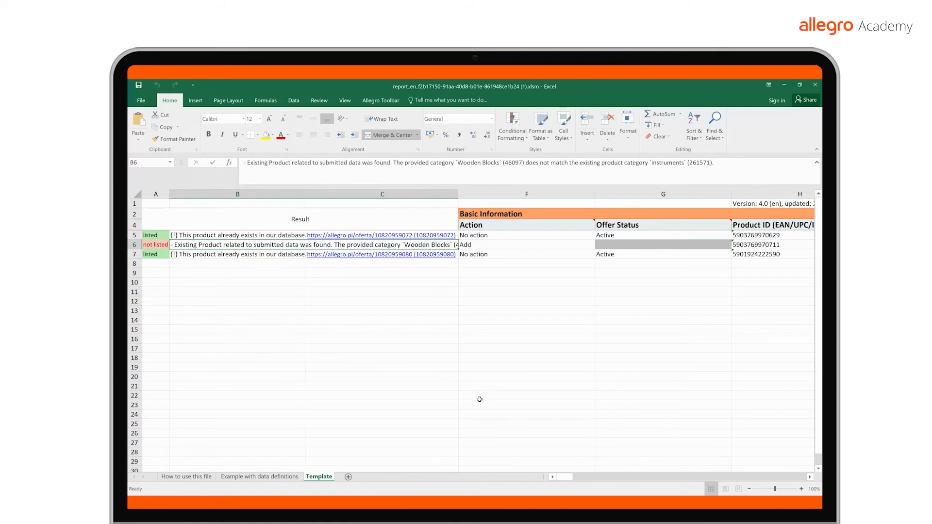
left_click_drag(565, 476, 607, 480)
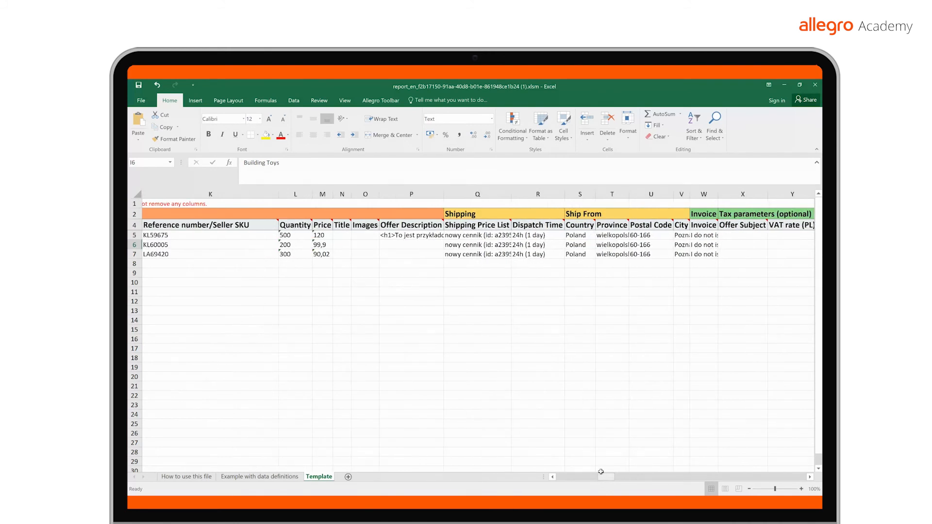
- Enter "Klocki drewniane 100" as the title of the offer in row 6
left_click(343, 244)
type("Klocki")
type("rewn")
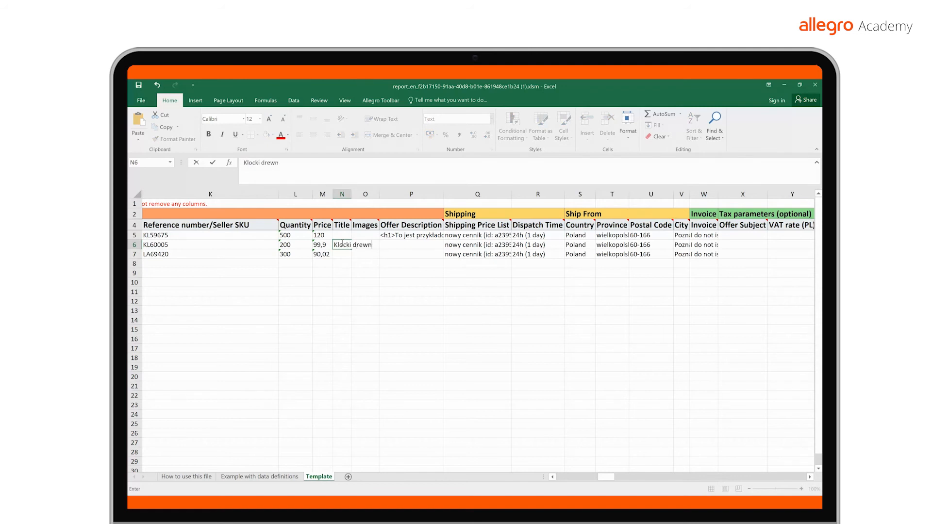
type("iane 100")
key("Tab")
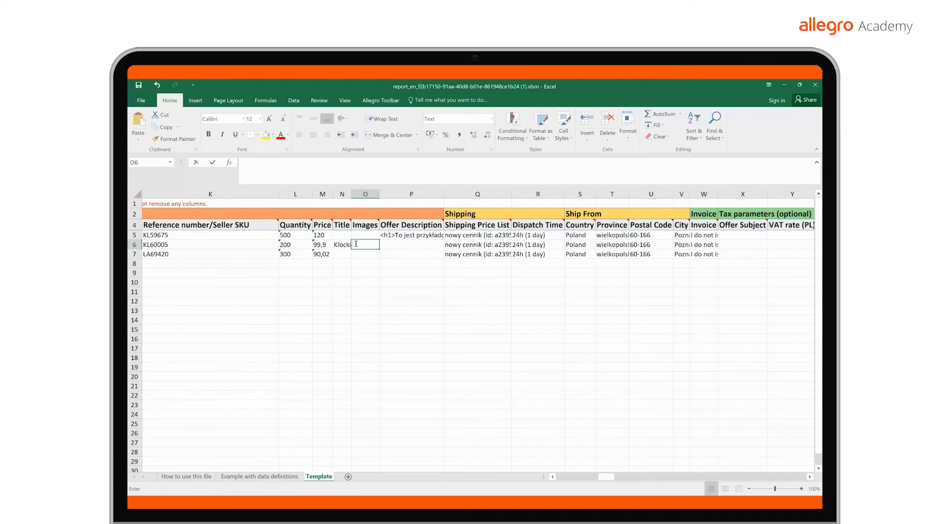
type("https://i.imgur.com/tBoV69f.png")
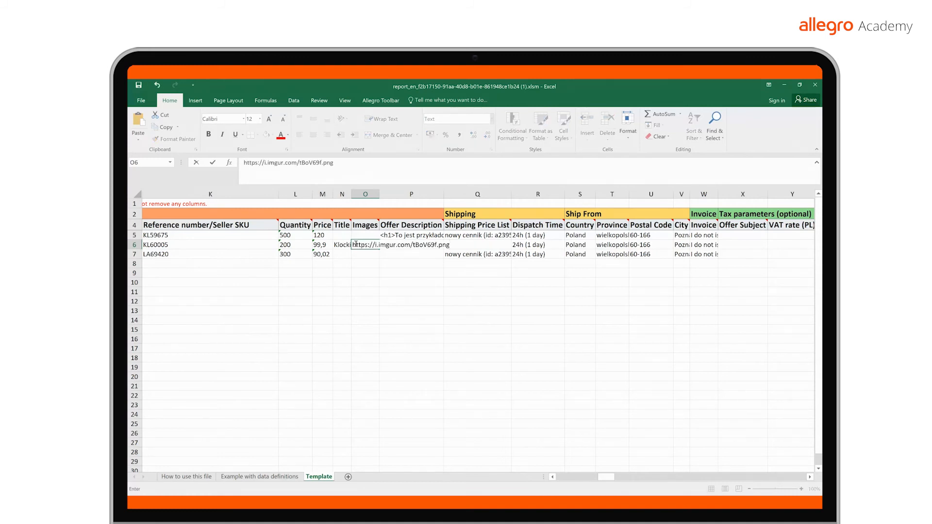
type("|")
type("https://i.imgur.com/tBoV69f.png")
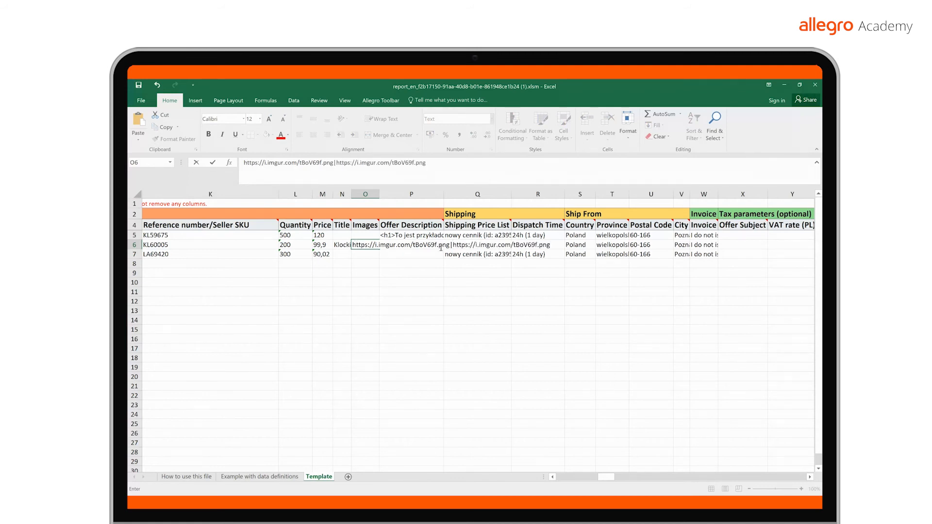
left_click_drag(450, 245, 452, 245)
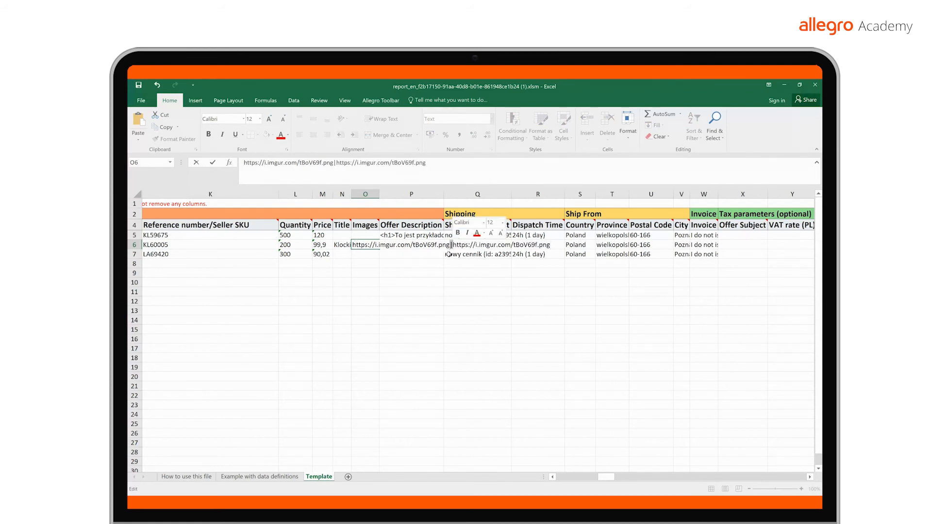
key("Tab")
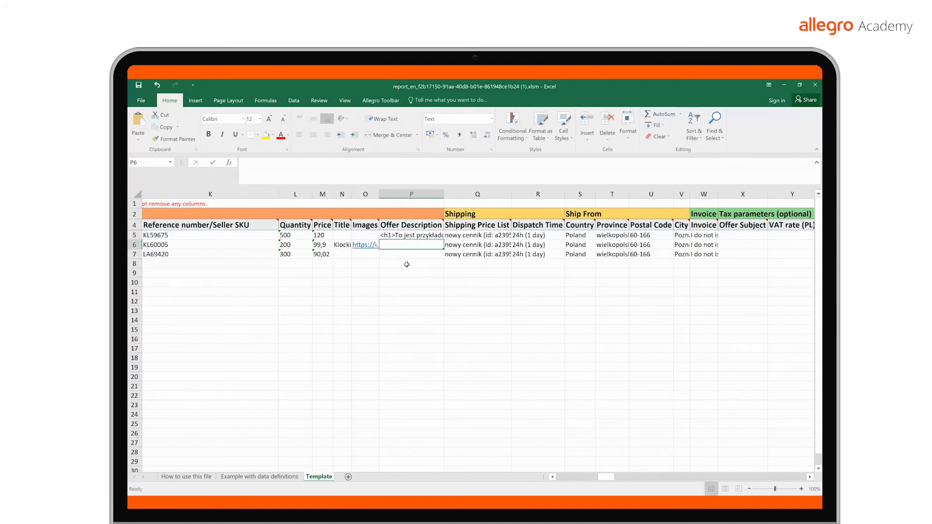
- Enter the offer description "Klocki drewniane 100 sztuk. Idealne na prezent." in row 6
type("Klocki drewniane 100 sztuk.")
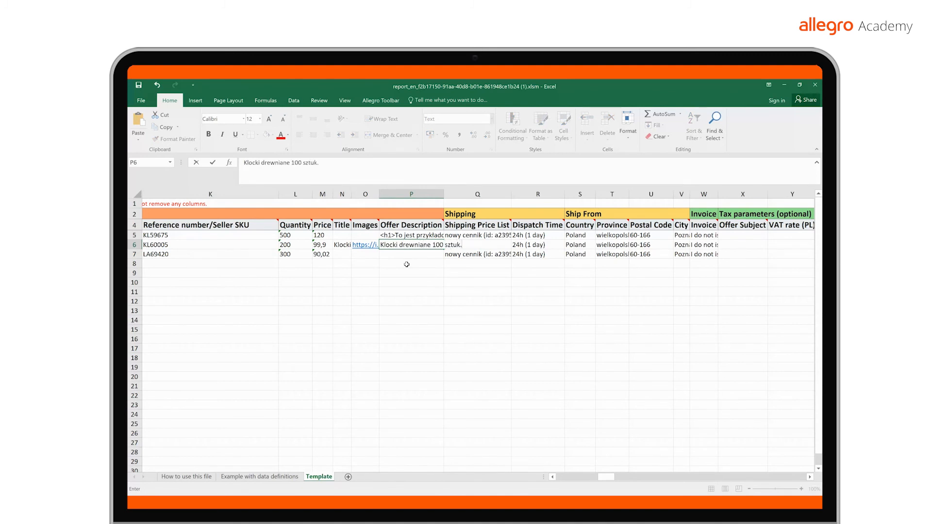
type(" Idealne na prezent.")
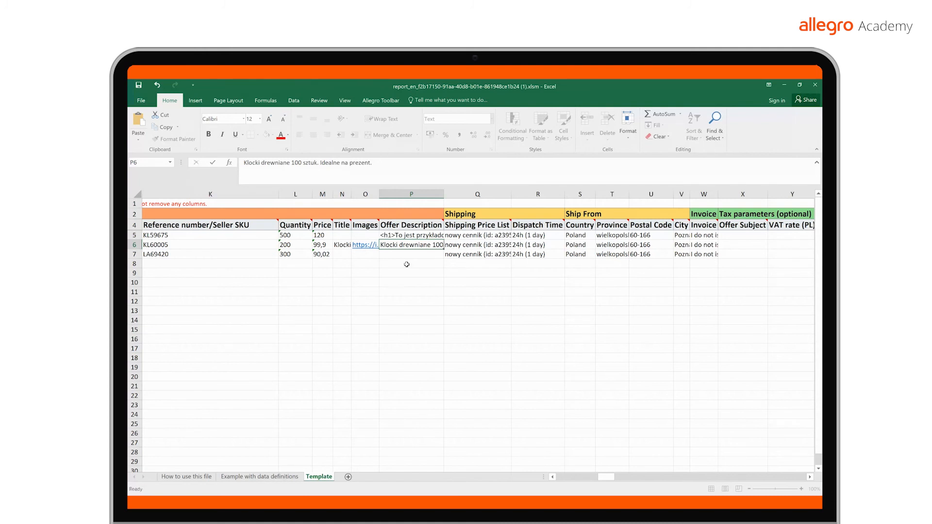
key("Tab")
- In row 6's product features, set Type to set, Age to 2 month + and Character to Aladdin
left_click_drag(602, 477, 664, 480)
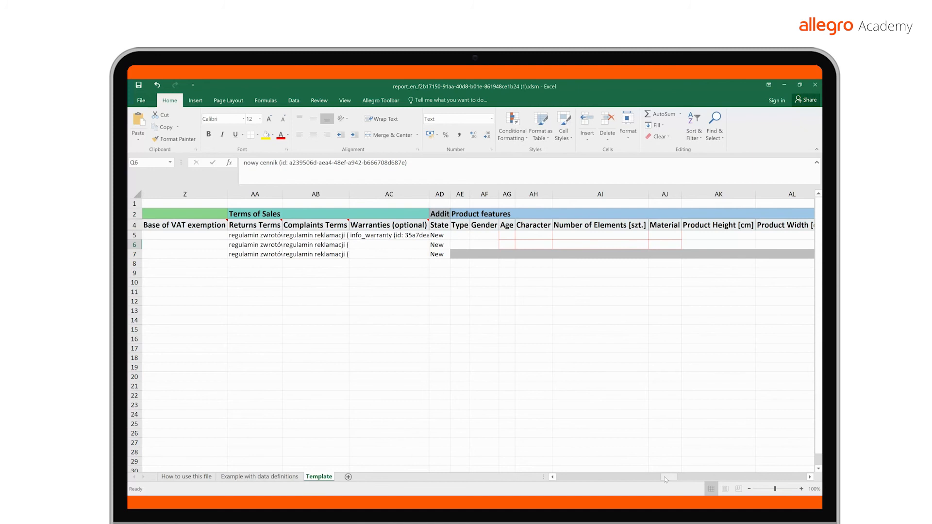
left_click(506, 245)
left_click(519, 245)
left_click(500, 267)
left_click(460, 244)
left_click(473, 245)
left_click(465, 263)
left_click(507, 245)
left_click(532, 245)
left_click(556, 245)
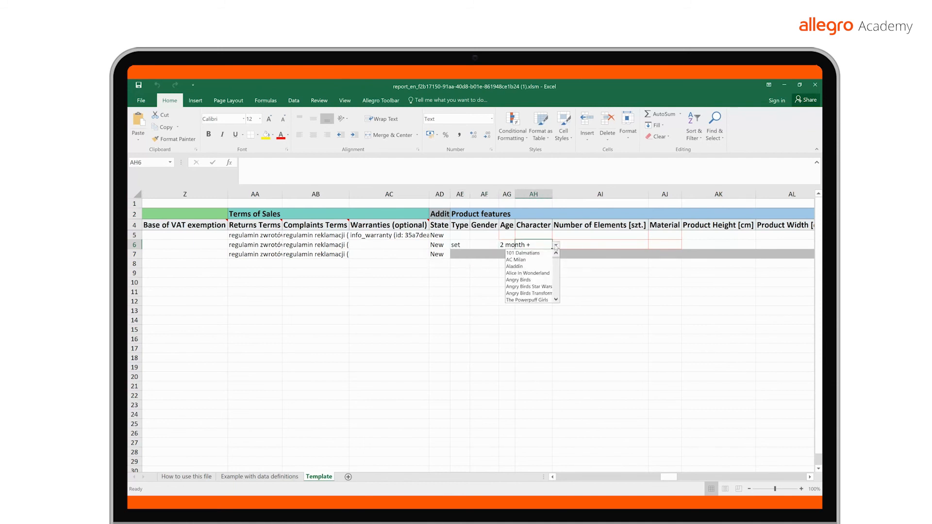
left_click(524, 267)
- Set row 6's Number of Elements to 5 and its Material to Wood
key("Tab")
type("5")
key("Tab")
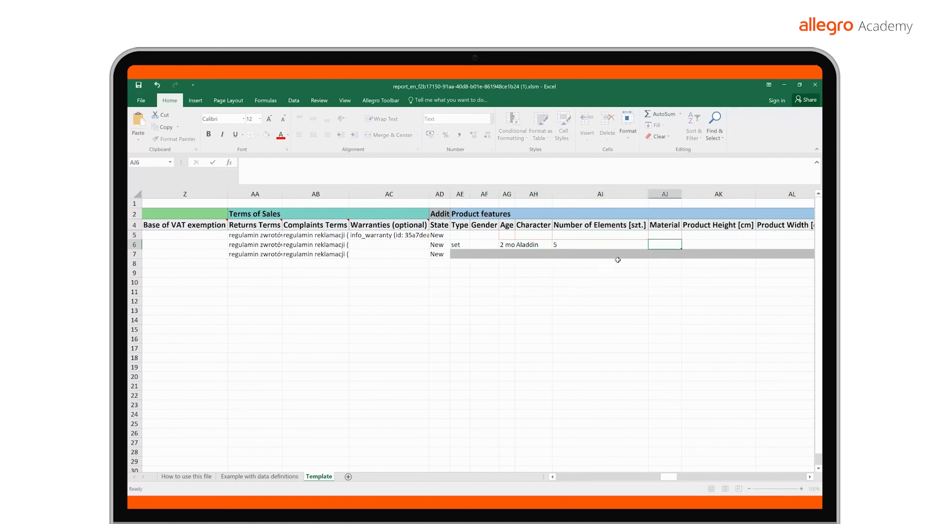
left_click(453, 249)
left_click(448, 231)
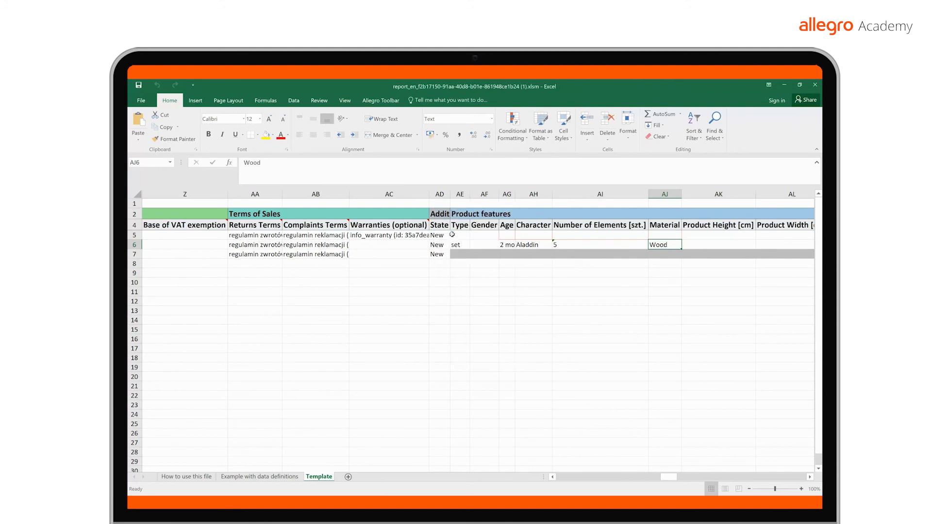
- Enter row 6's product dimensions: height 150, width 150 and depth 200
left_click_drag(668, 477, 690, 479)
left_click(451, 244)
type("150")
key("Tab")
type("150")
key("Tab")
type("200")
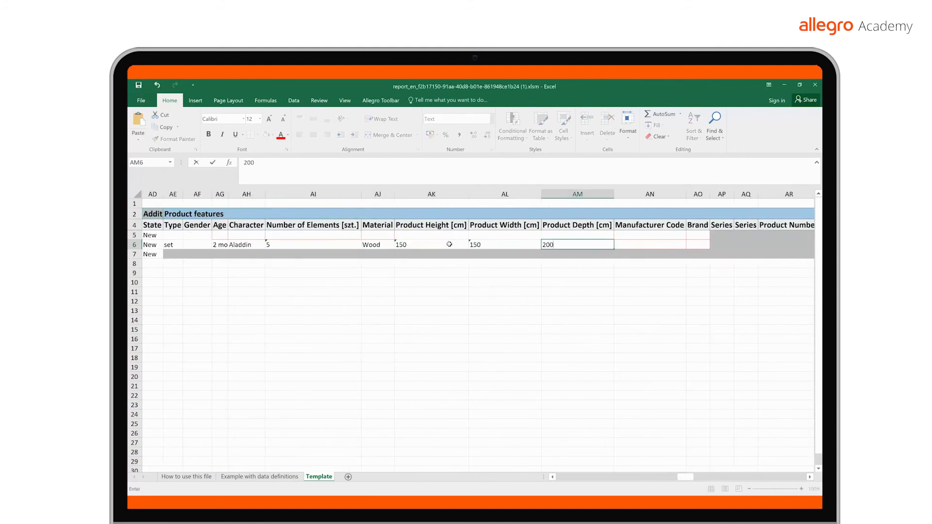
- Enter G3FD2 as row 6's Manufacturer Code and choose 4M as its Brand
key("Tab")
type("G3FD2")
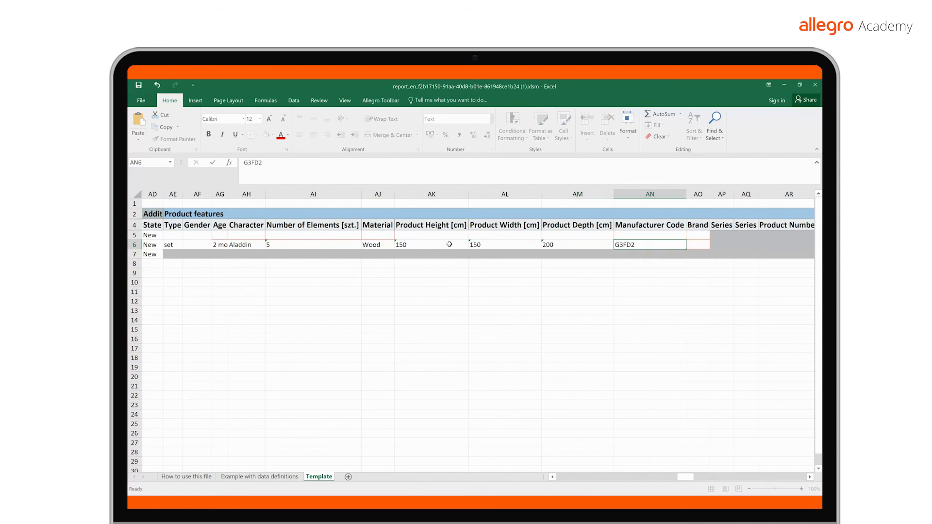
key("Tab")
left_click(713, 245)
left_click(679, 277)
- Set the Weight (with packaging) of the offer in row 6 to 2 kg
scroll(688, 433, "right", 5)
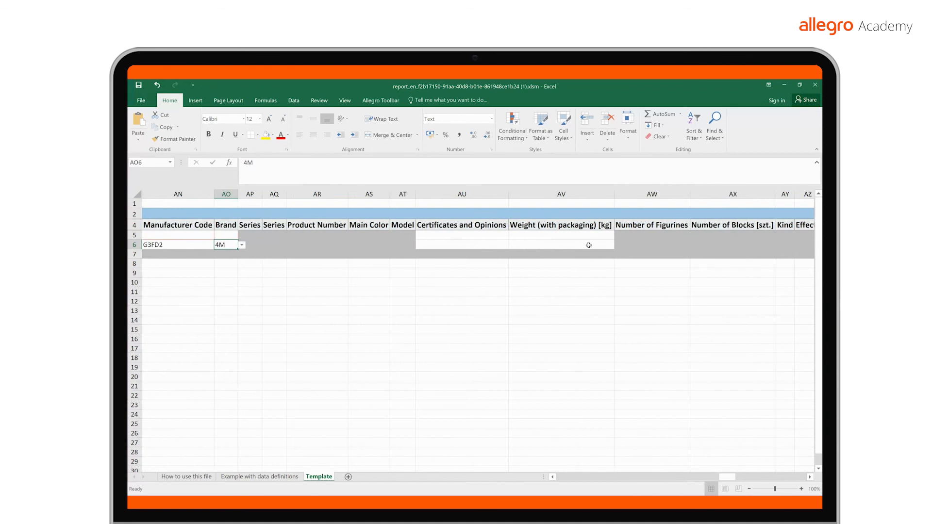
left_click(588, 245)
type("2")
left_click(488, 242)
- Save only the active Template sheet to the Documents folder as corrected_listing_2 in CSV (Comma delimited) format, keeping that format
left_click_drag(726, 476, 557, 480)
left_click(143, 101)
left_click(164, 176)
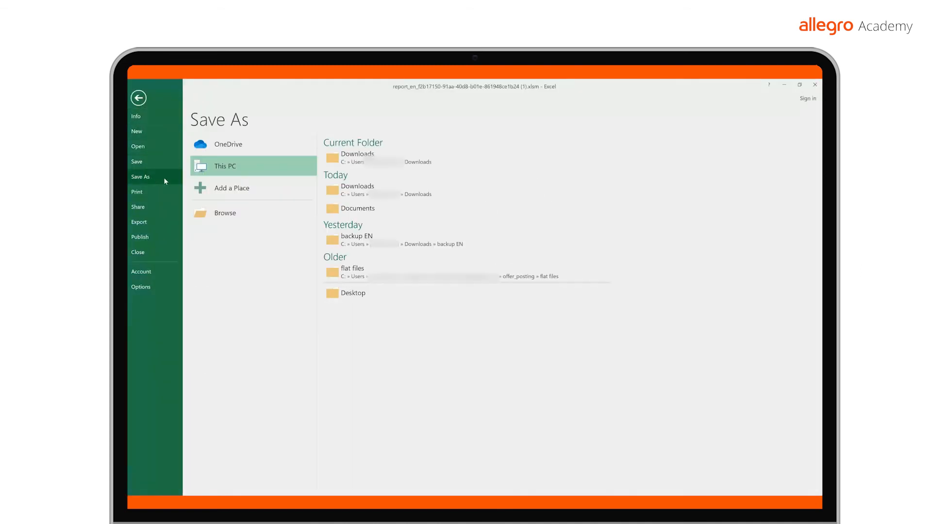
left_click(347, 206)
type("corrected_listing_2")
left_click(330, 242)
left_click(221, 358)
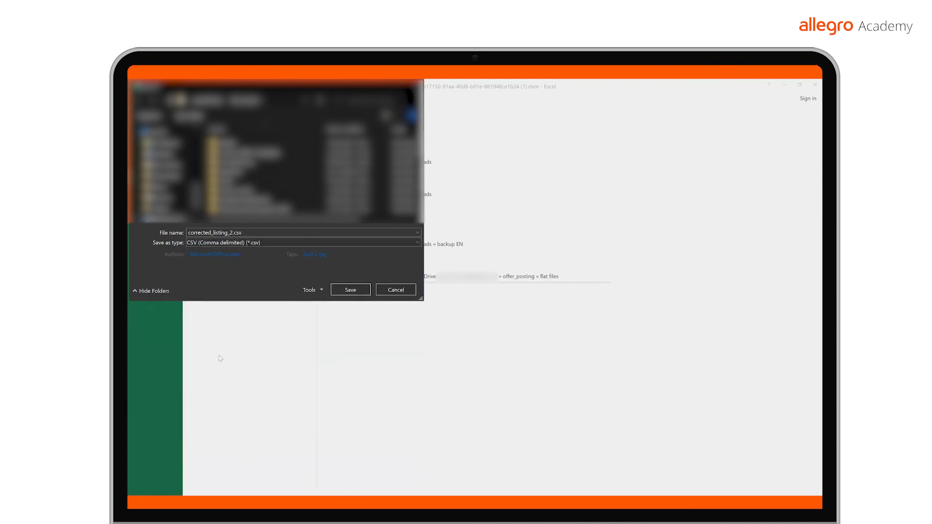
left_click(350, 289)
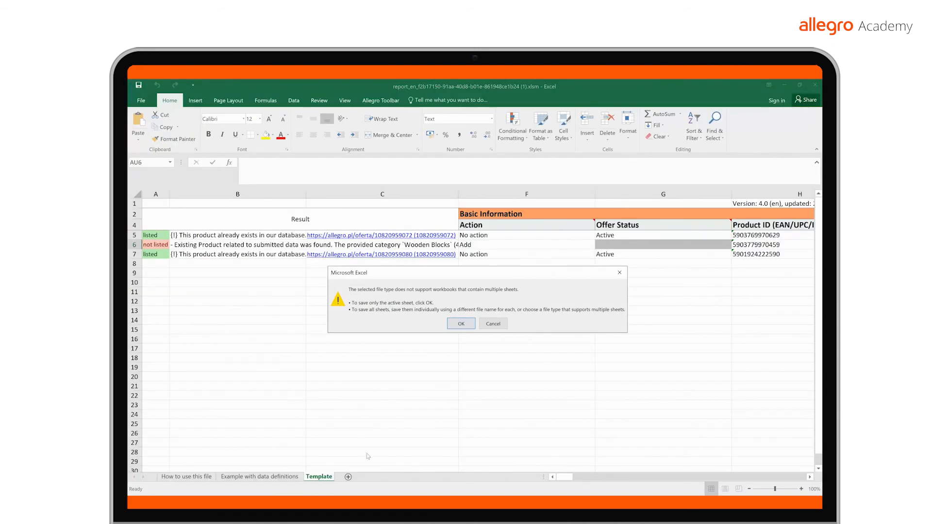
left_click(456, 323)
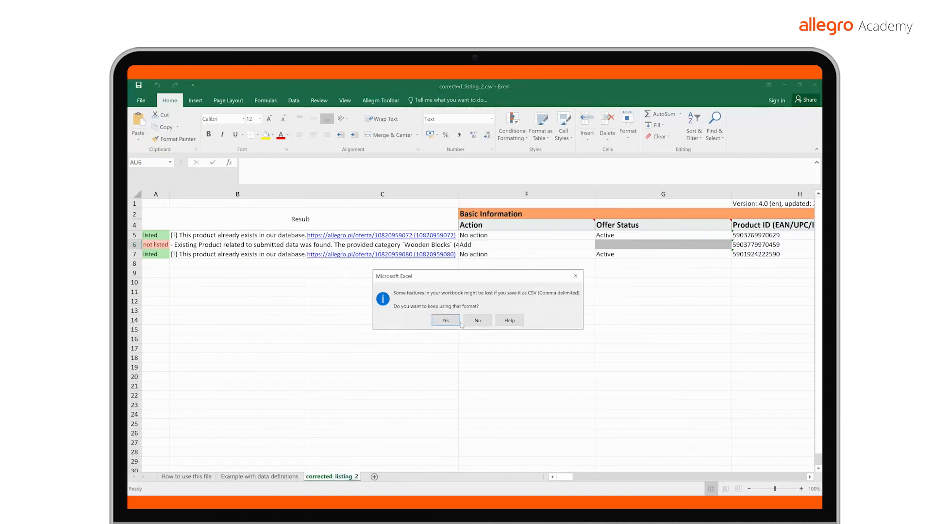
left_click(446, 323)
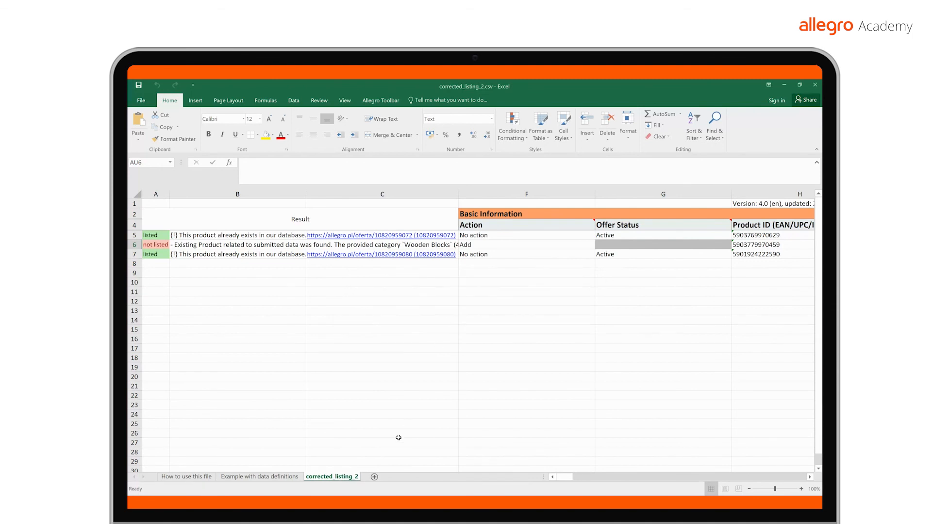
- Switch to Allegro's List Offers page, upload corrected_listing_2.csv to list its offers, and dismiss the processing notice
mouse_move(338, 503)
left_click(338, 461)
left_click(210, 130)
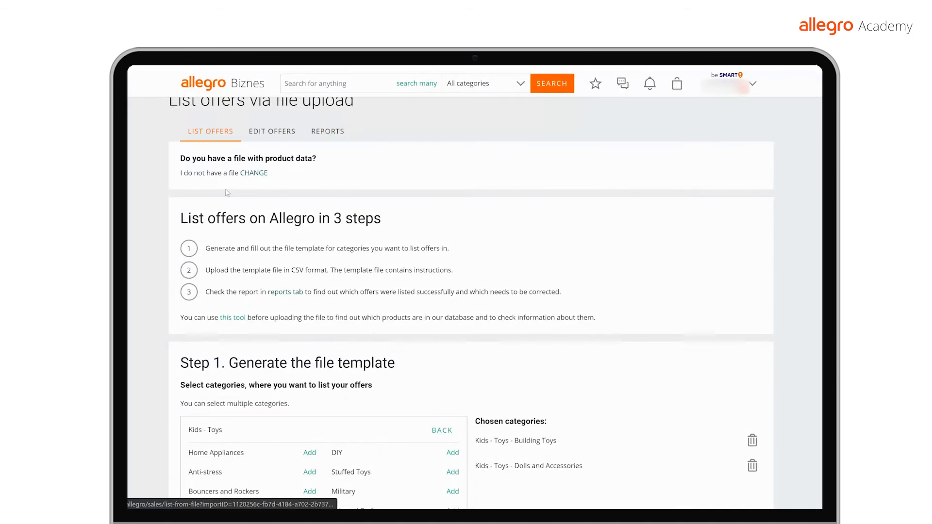
scroll(227, 193, "down", 10)
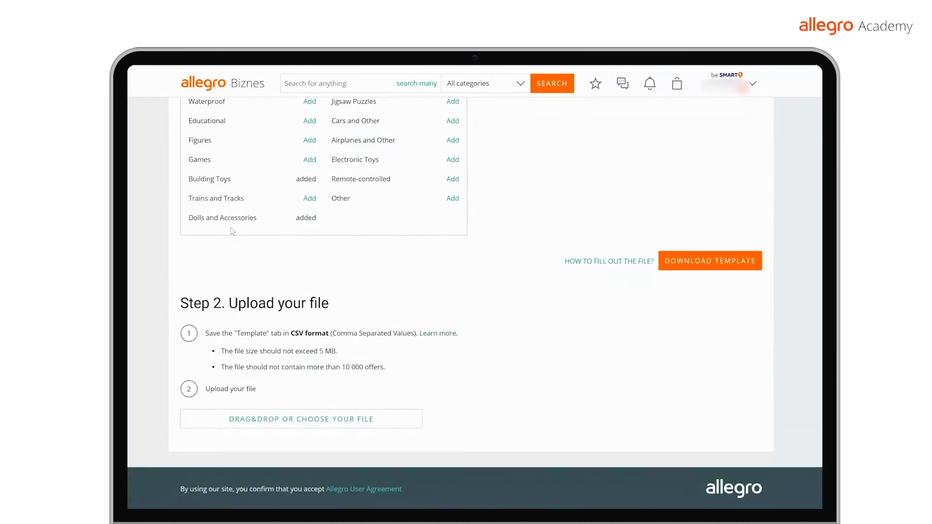
left_click(260, 424)
left_click(358, 329)
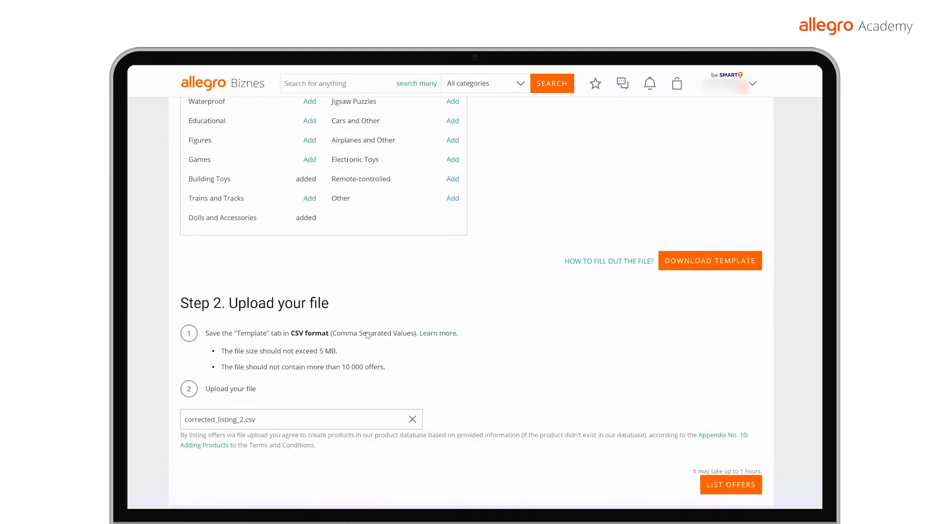
left_click(711, 486)
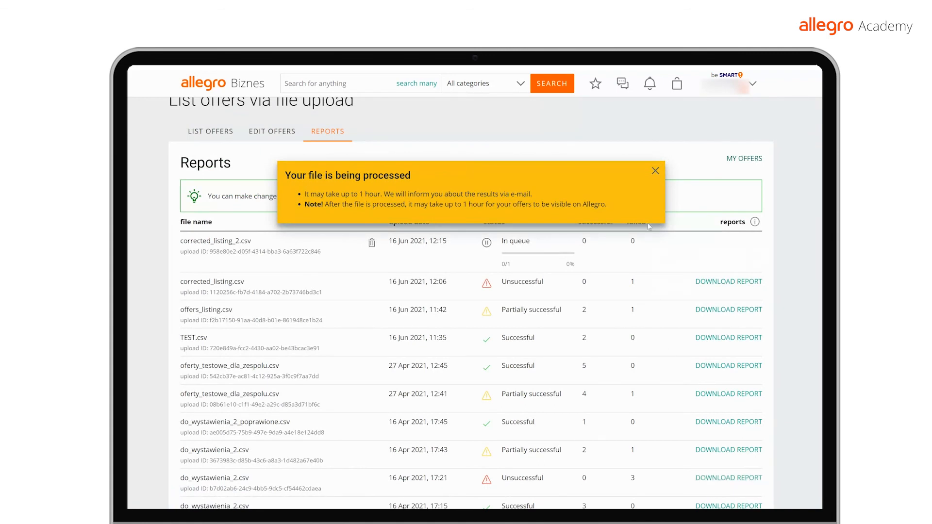
left_click(655, 170)
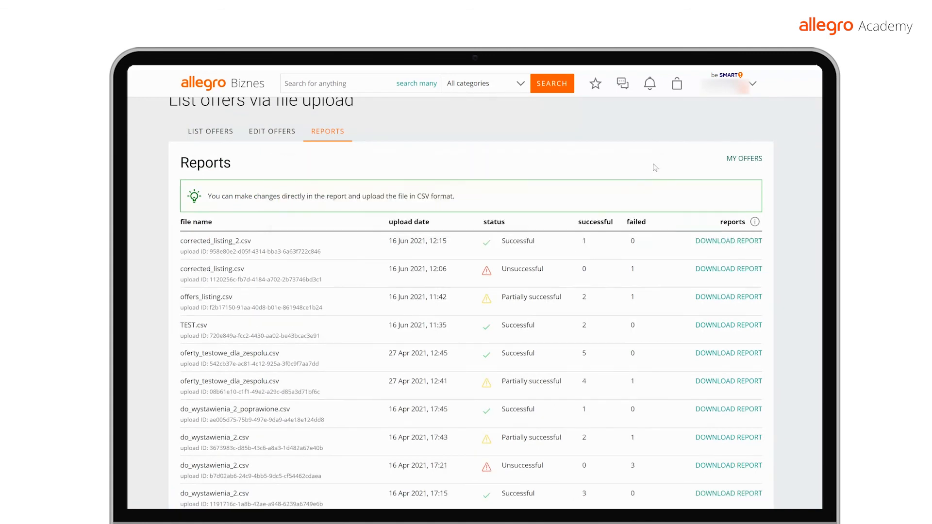